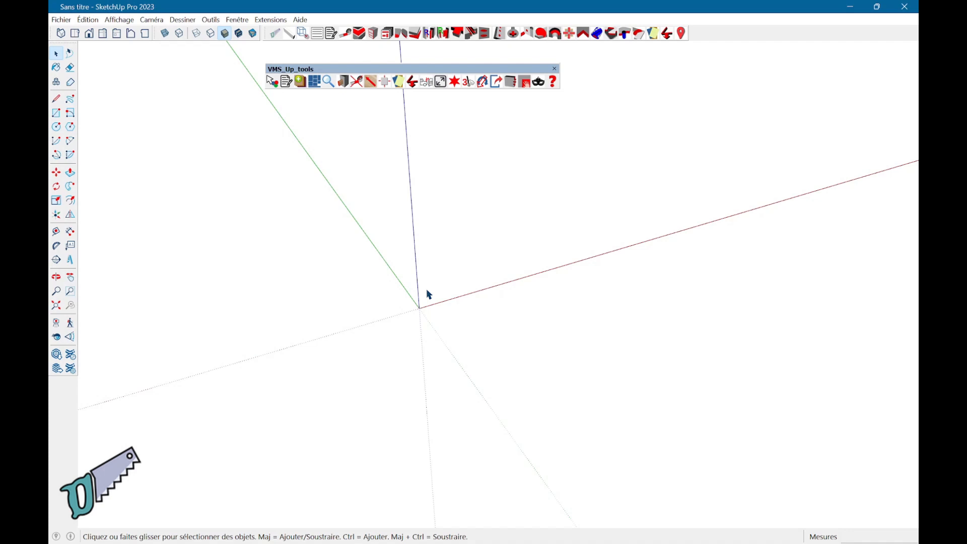
# Open the extension manager and show its page for managing installed extensions.
pyautogui.click(271, 23)
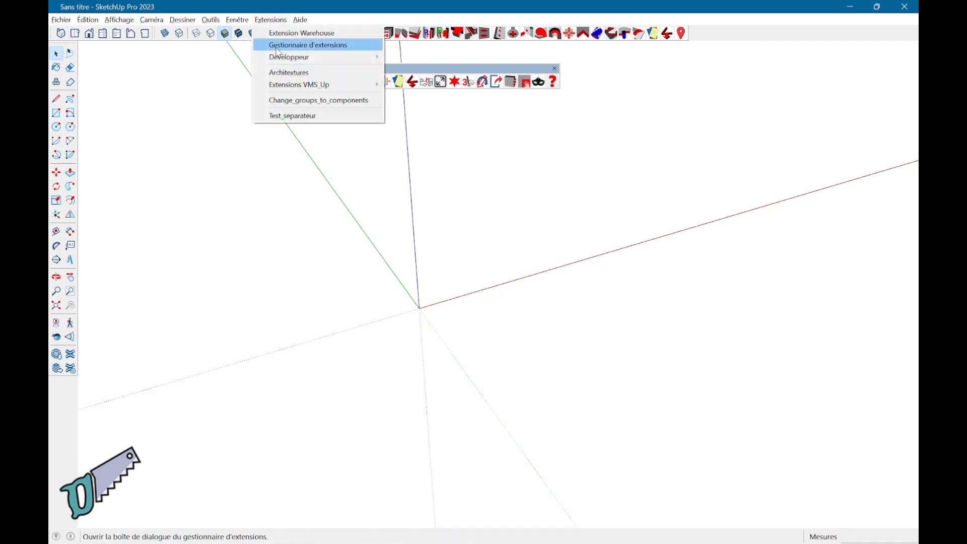
pyautogui.click(295, 48)
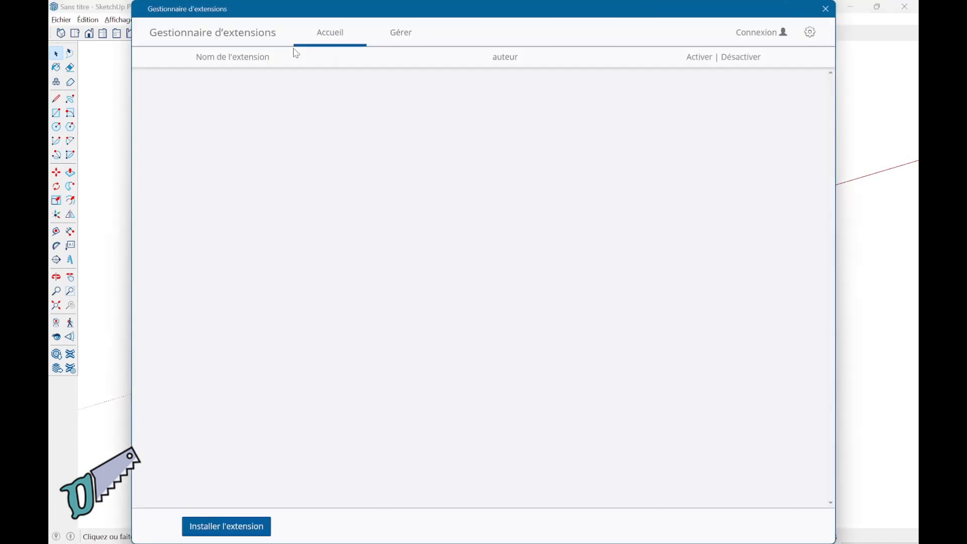
pyautogui.click(401, 35)
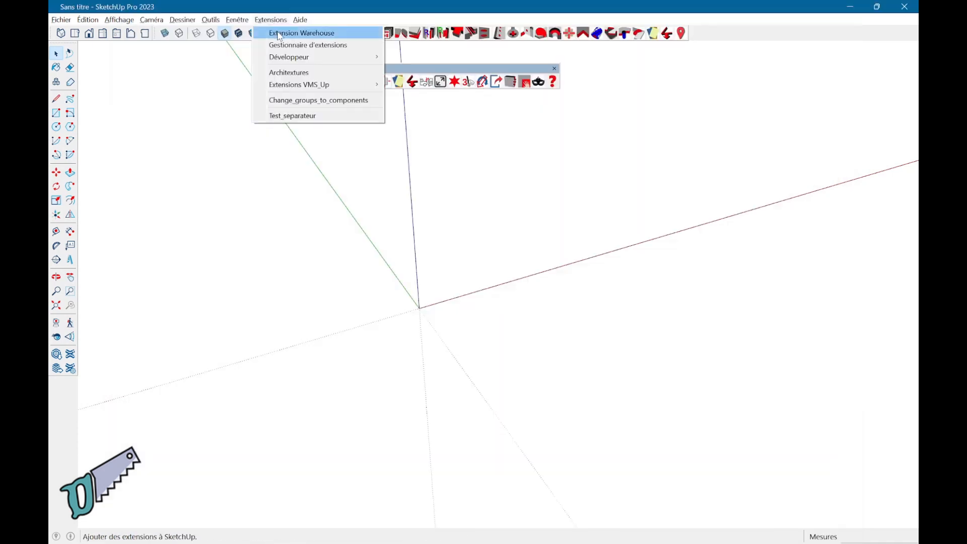
# Search the Extension Warehouse for VMS_UP and open the VMS UP extension page.
pyautogui.click(280, 33)
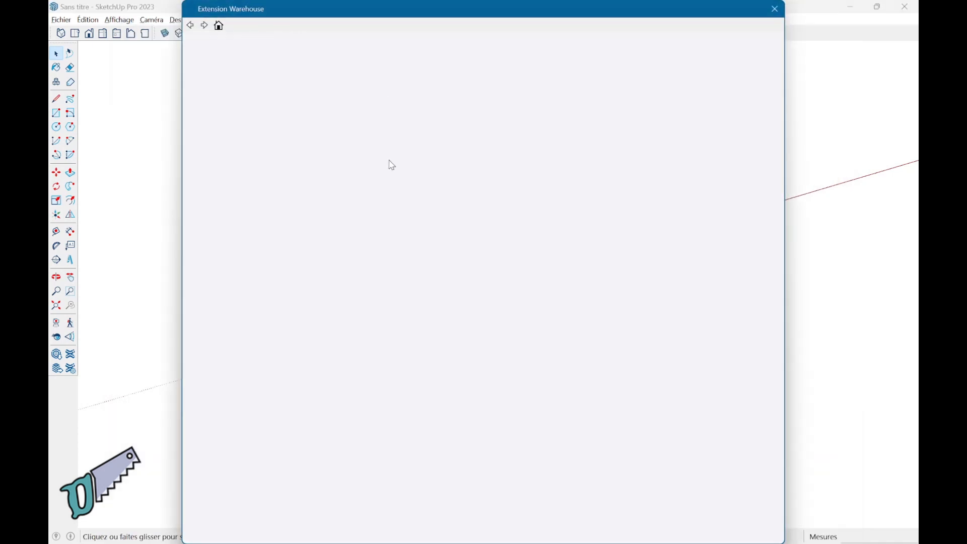
pyautogui.click(443, 50)
pyautogui.write('VMS_UP')
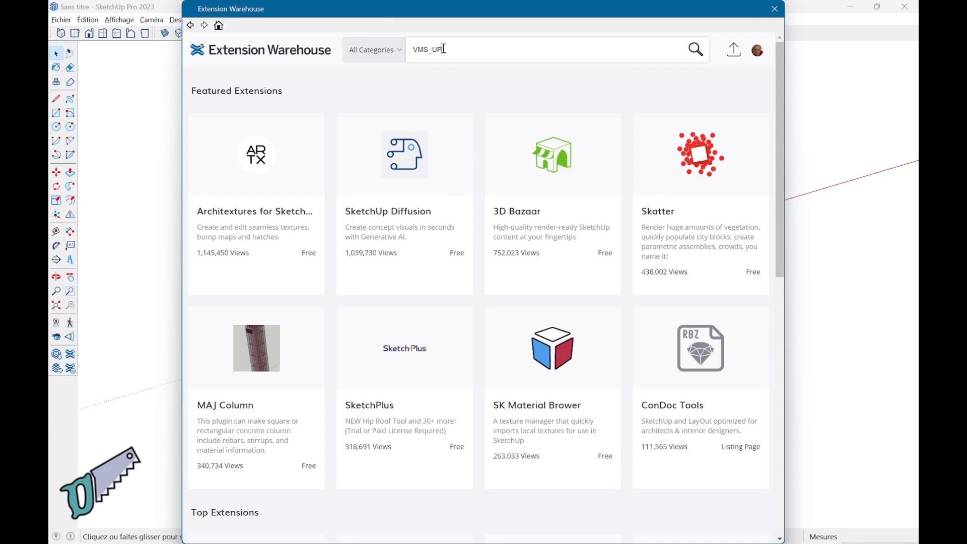
pyautogui.press('Return')
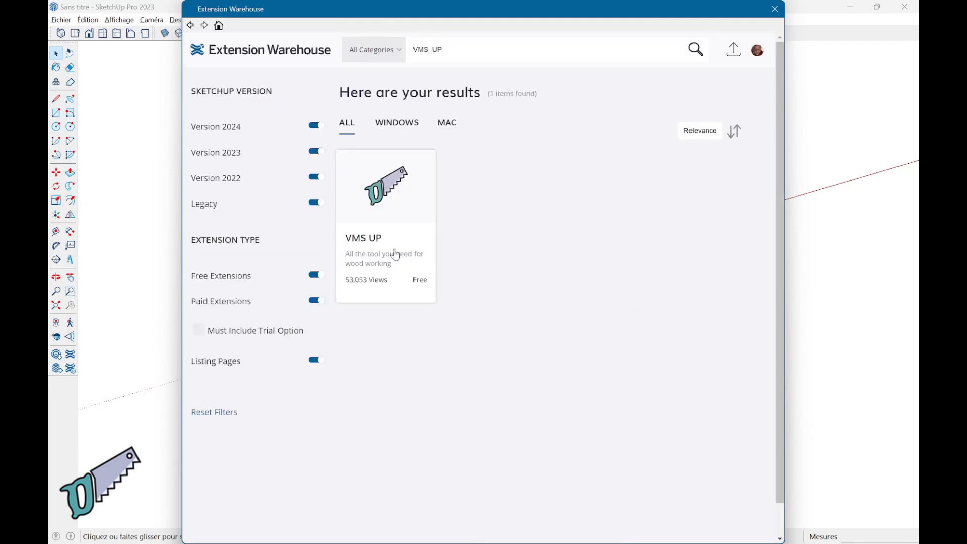
pyautogui.click(395, 255)
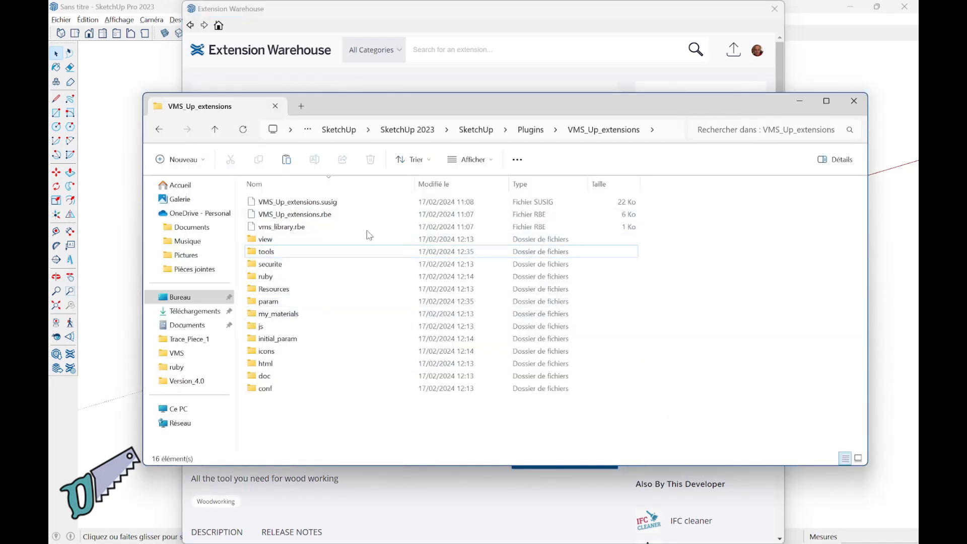
# In File Explorer, select only the tools and param folders inside the VMS_Up_extensions plugin folder.
pyautogui.click(283, 251)
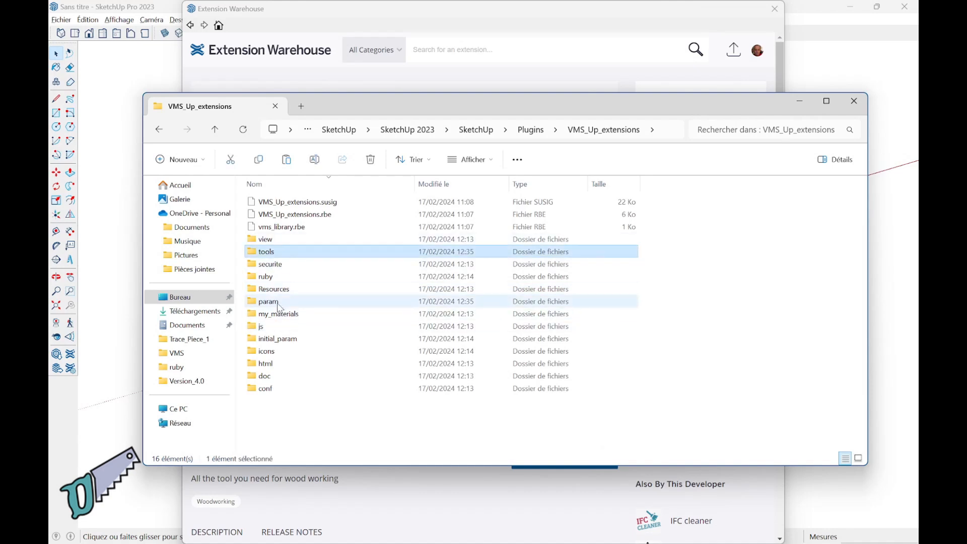
pyautogui.click(279, 303)
pyautogui.click(270, 253)
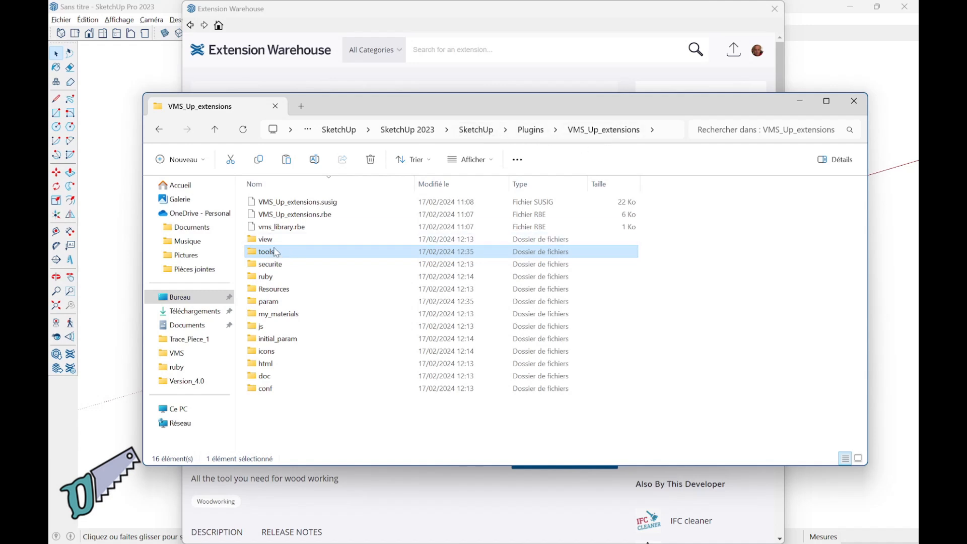
pyautogui.keyDown('shift'); pyautogui.click(275, 303); pyautogui.keyUp('shift')
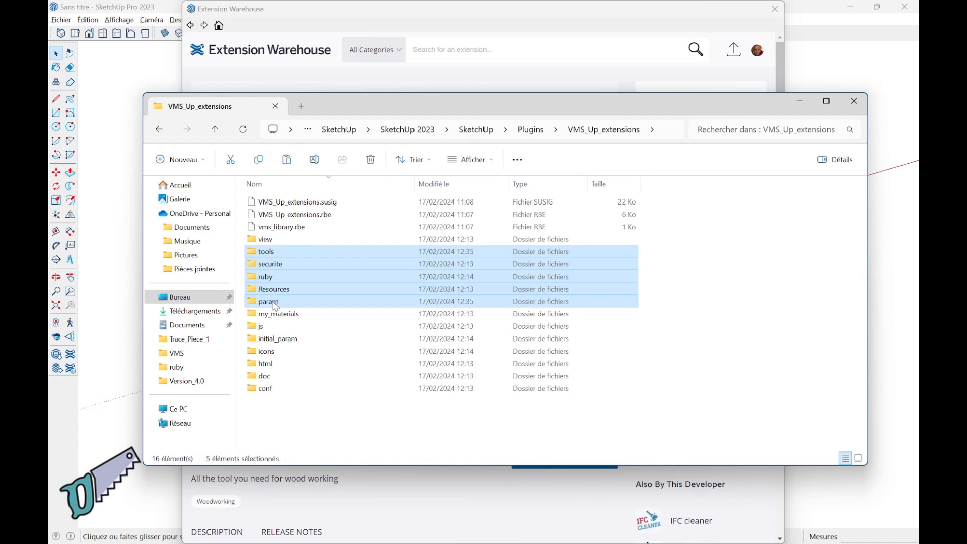
pyautogui.click(276, 304)
pyautogui.keyDown('ctrl'); pyautogui.click(281, 253); pyautogui.keyUp('ctrl')
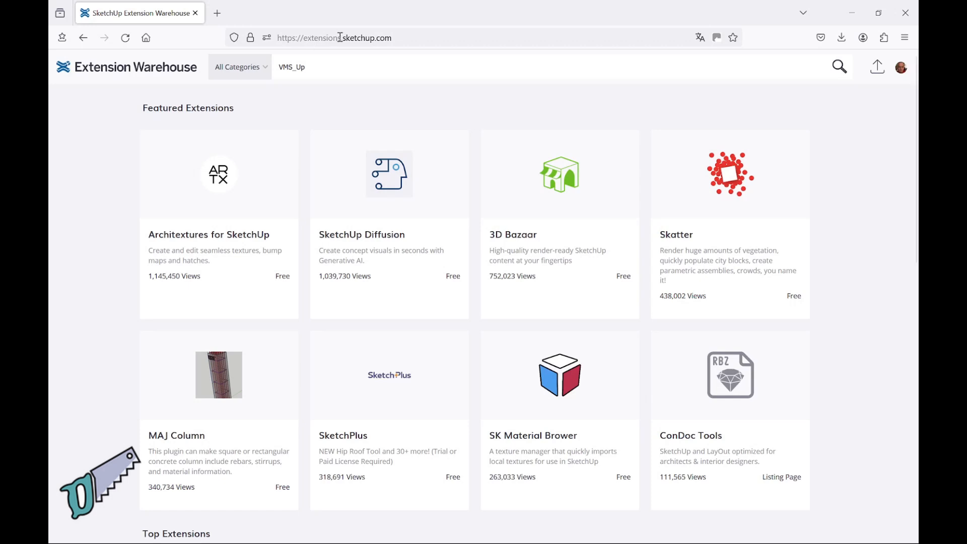
# In the web browser, search the SketchUp Extension Warehouse for VMS_Up and open the extension's page.
pyautogui.click(321, 66)
pyautogui.press('Return')
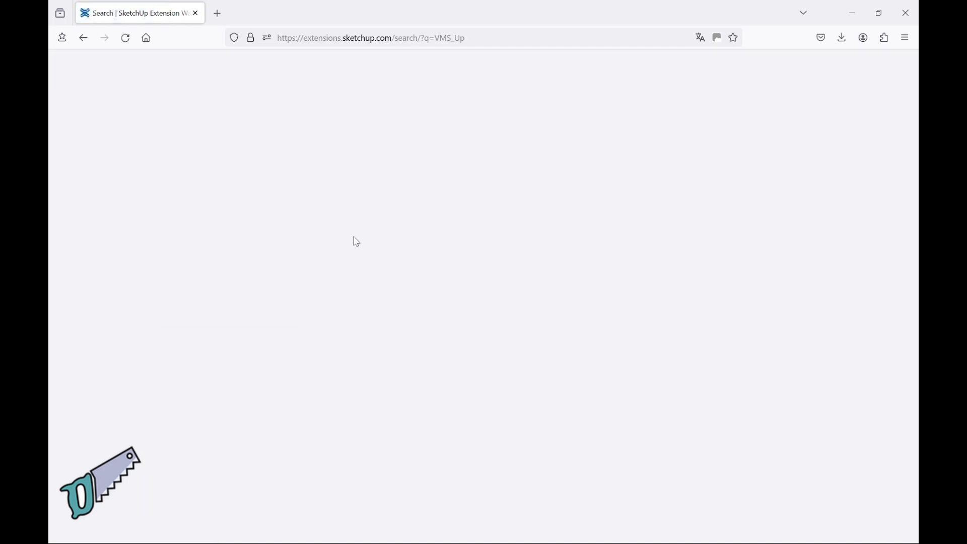
pyautogui.click(333, 243)
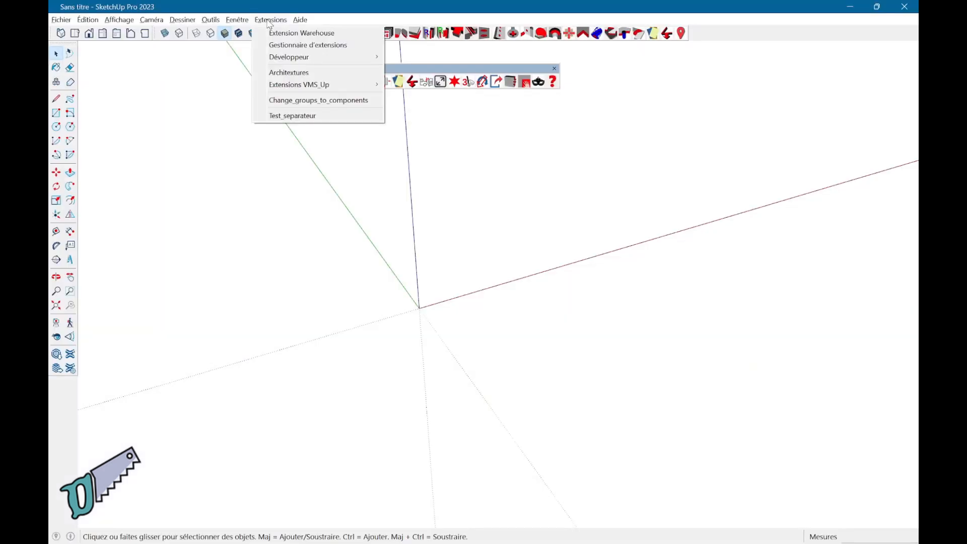
# Back in SketchUp, start installing an extension from the extension manager.
pyautogui.click(290, 45)
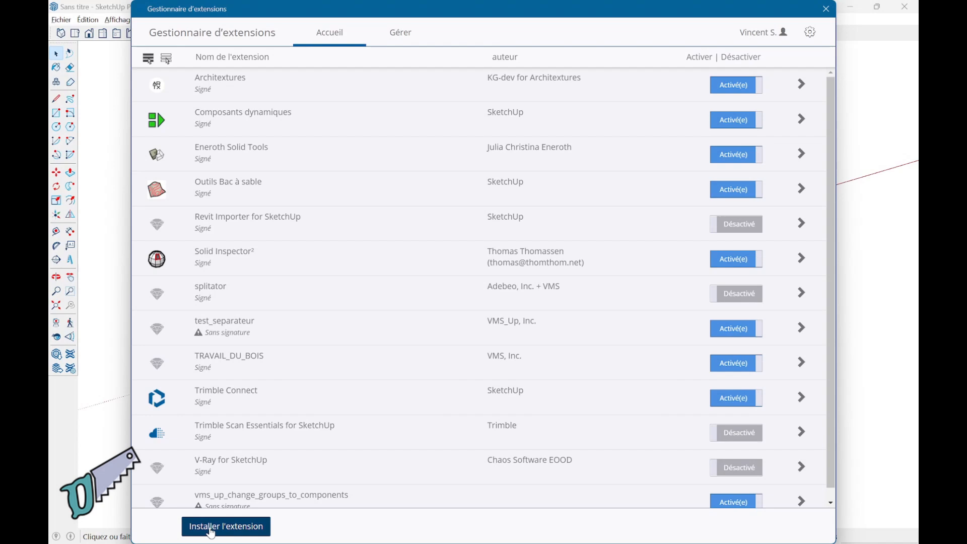
pyautogui.click(235, 532)
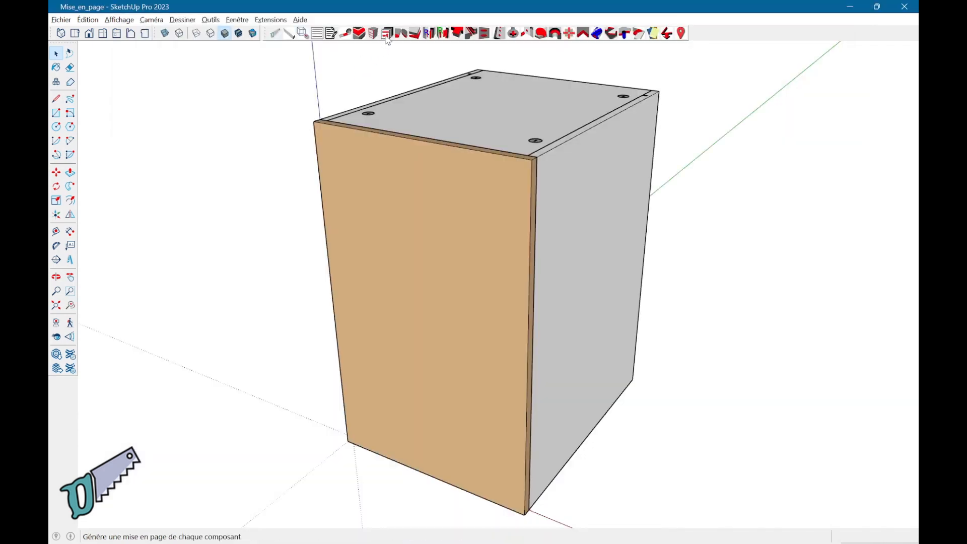
# Inspect the cabinet's interior in X-ray display and generate layout scenes for the components of its carcass and door.
pyautogui.click(386, 33)
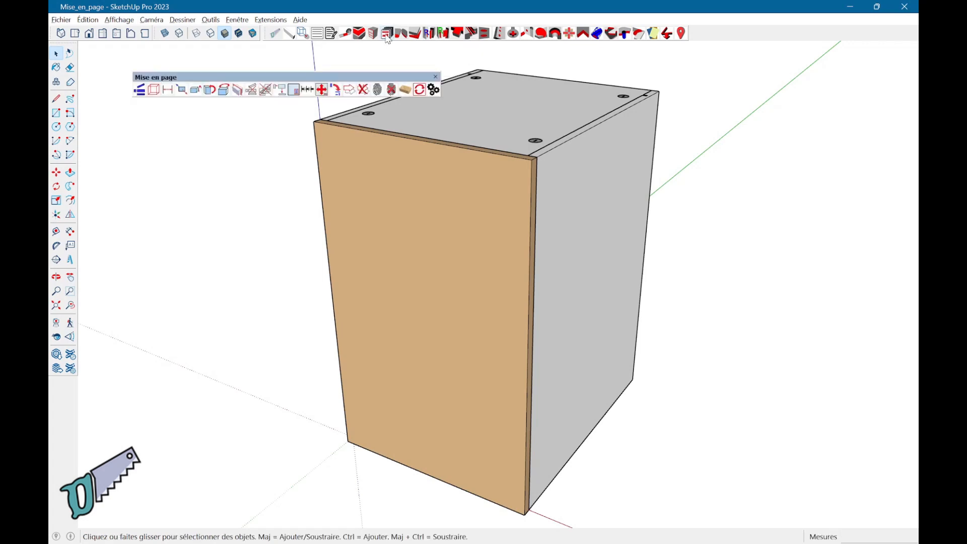
pyautogui.moveTo(323, 200); pyautogui.dragTo(690, 224, button='middle')
pyautogui.press('space')
pyautogui.click(165, 33)
pyautogui.moveTo(712, 352); pyautogui.dragTo(373, 135, button='middle')
pyautogui.click(165, 34)
pyautogui.keyDown('shift'); pyautogui.click(419, 234); pyautogui.keyUp('shift')
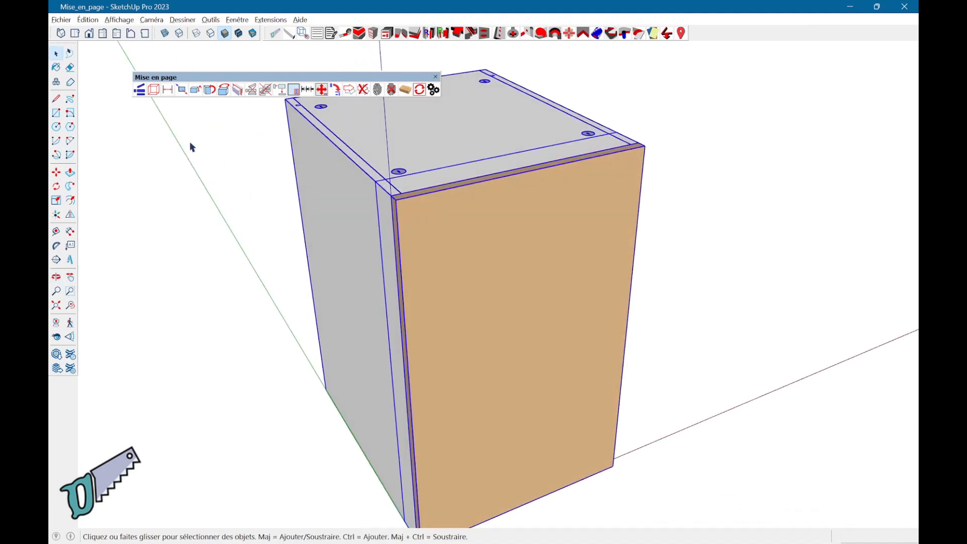
pyautogui.click(142, 92)
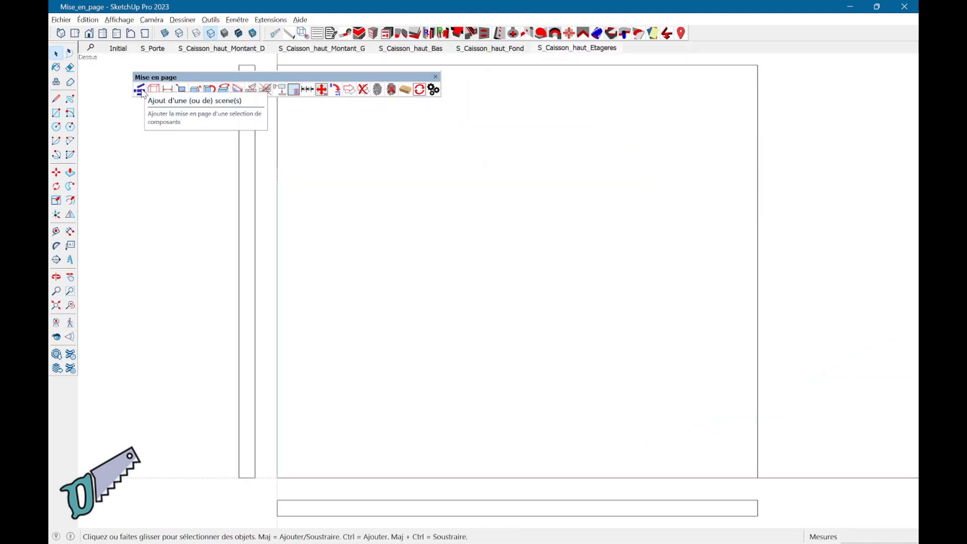
# Check the S_Porte scene in shaded and hidden-line display and review the VMS_Up layout settings, including the style.
pyautogui.click(160, 51)
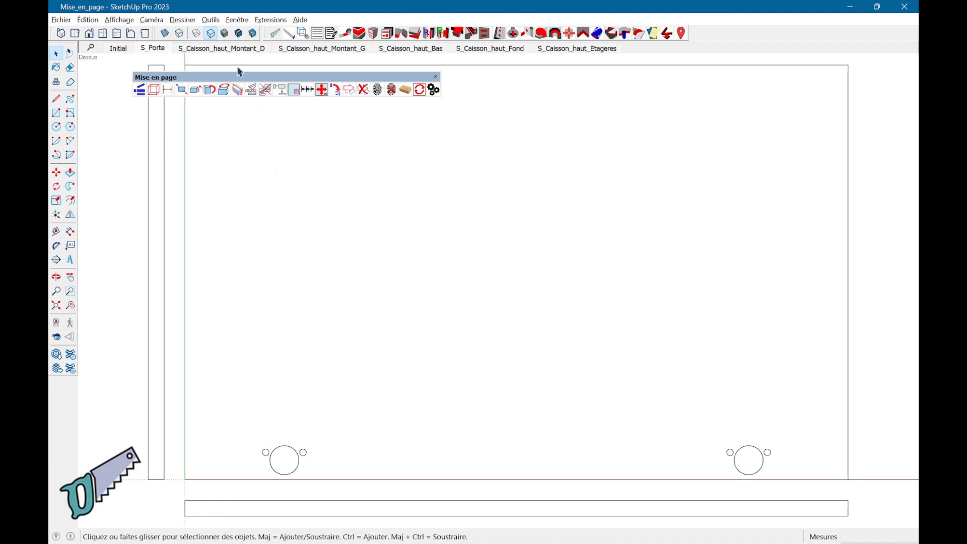
pyautogui.click(225, 34)
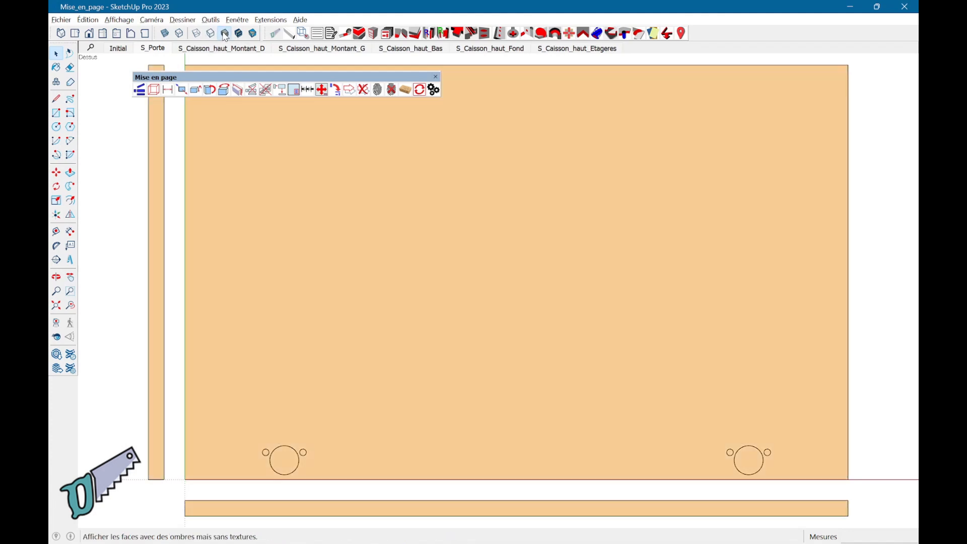
pyautogui.click(211, 33)
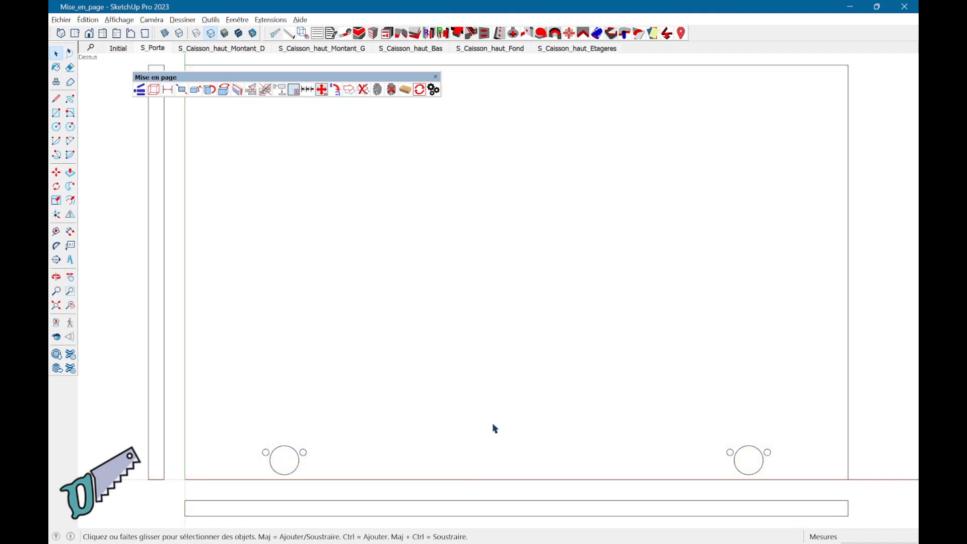
pyautogui.click(433, 89)
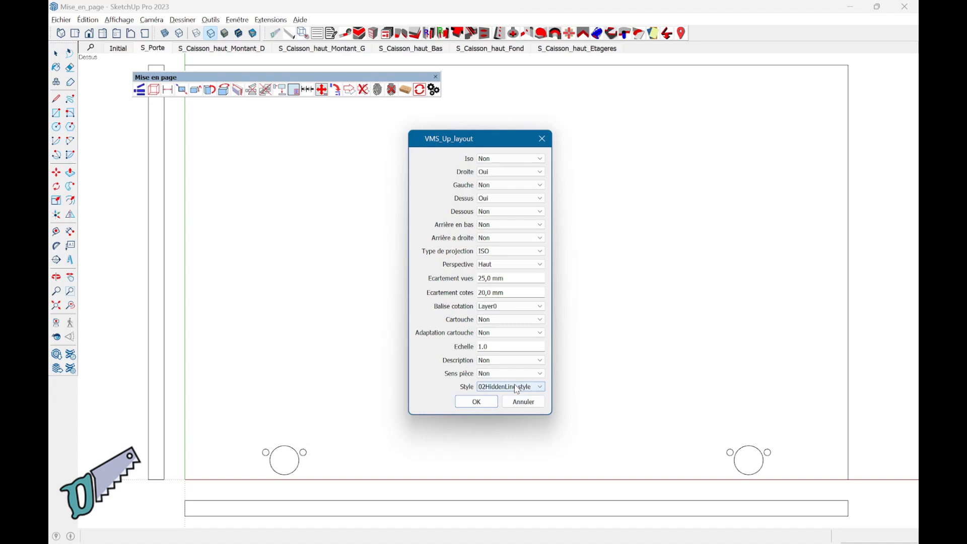
pyautogui.click(476, 402)
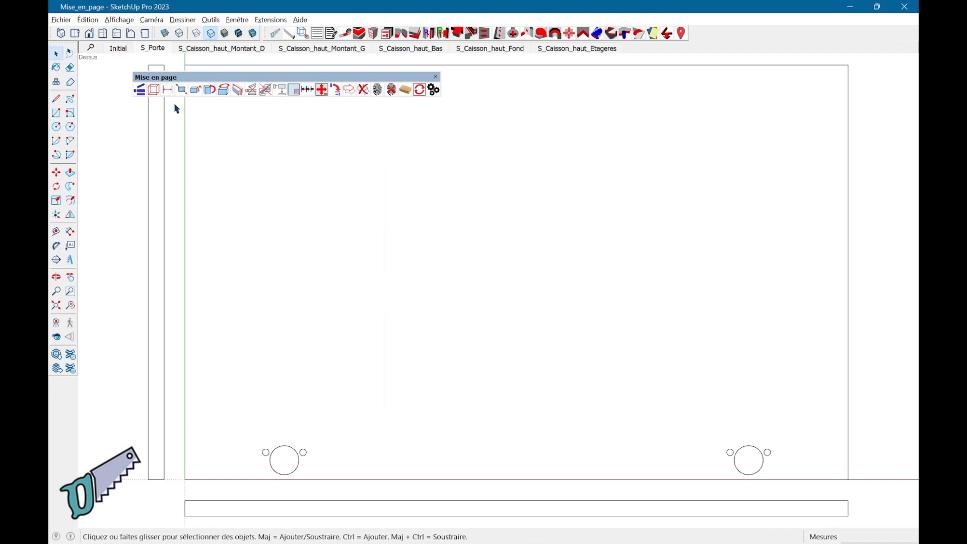
# From the Initial scene, generate an overall layout scene of the cabinet carcass.
pyautogui.click(120, 48)
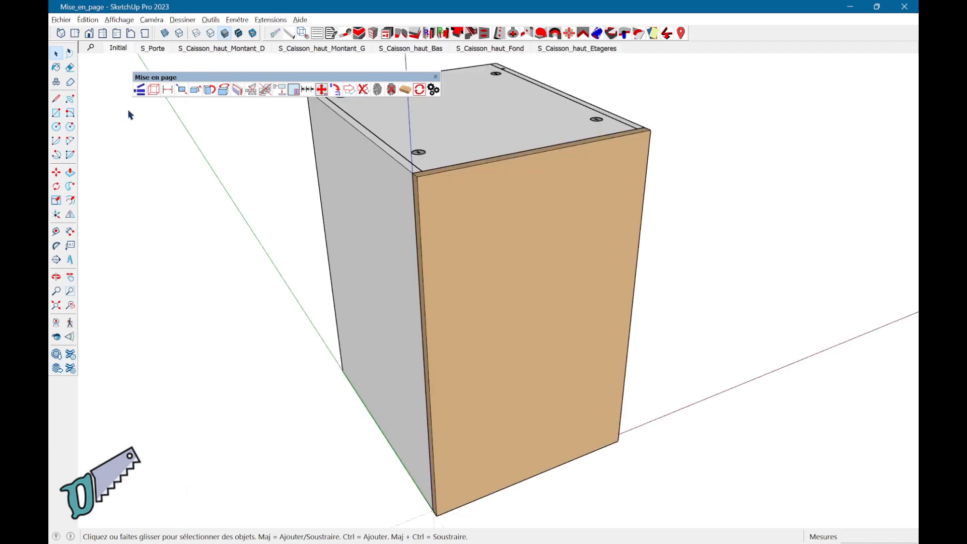
pyautogui.click(358, 232)
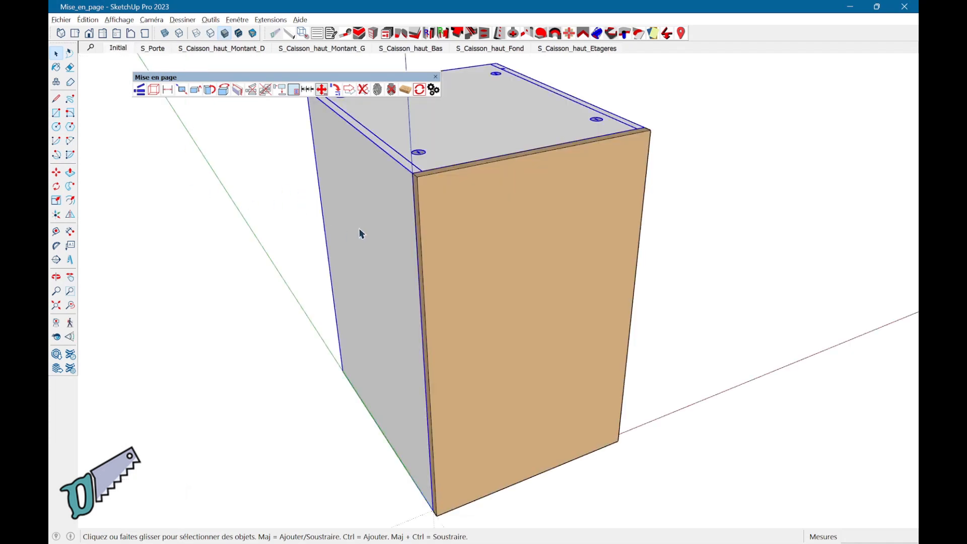
pyautogui.click(154, 91)
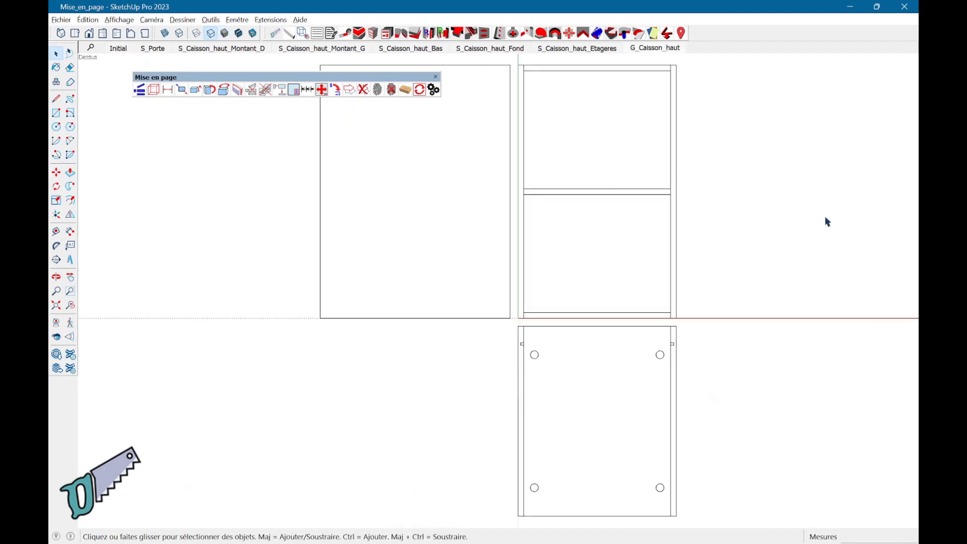
# Add overall dimensions to the layout views of all scenes with the Cotation tools.
pyautogui.click(170, 96)
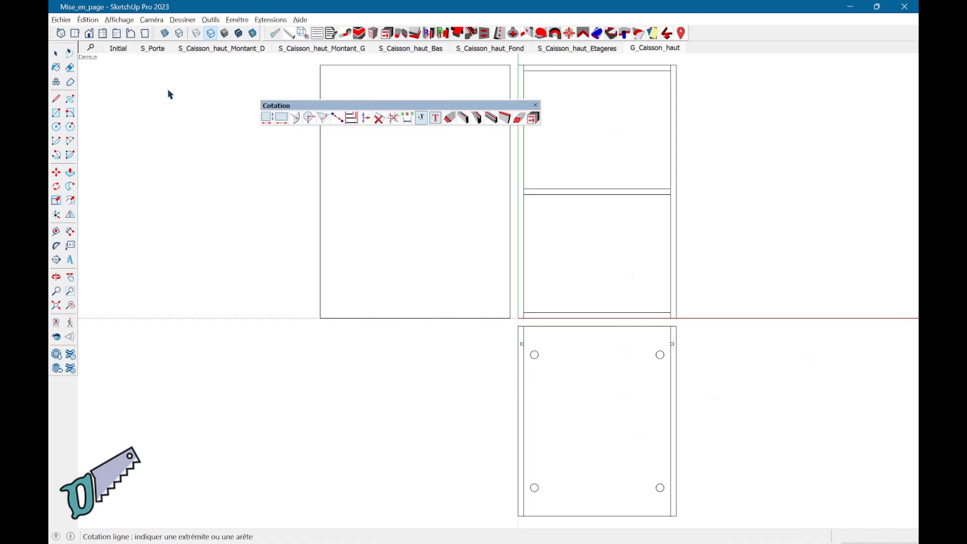
pyautogui.click(266, 120)
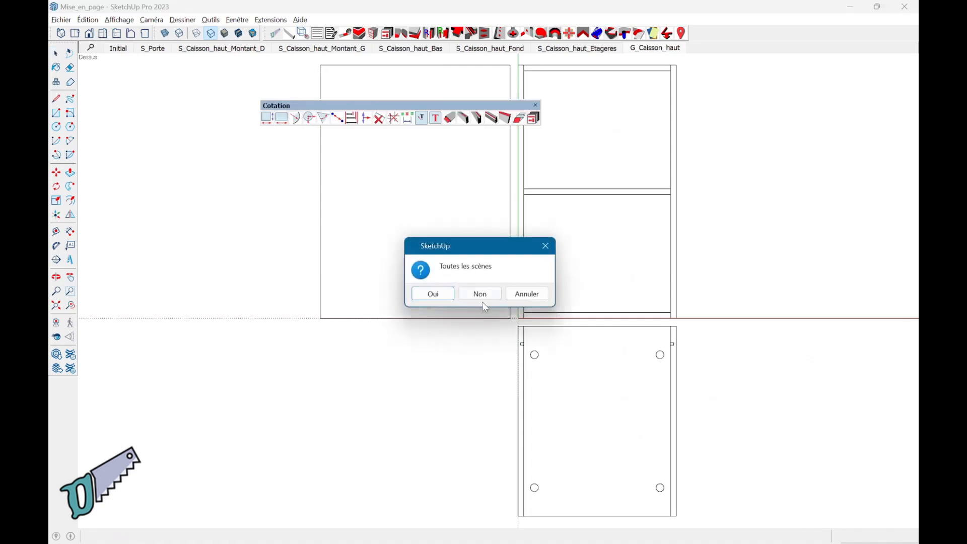
pyautogui.click(436, 297)
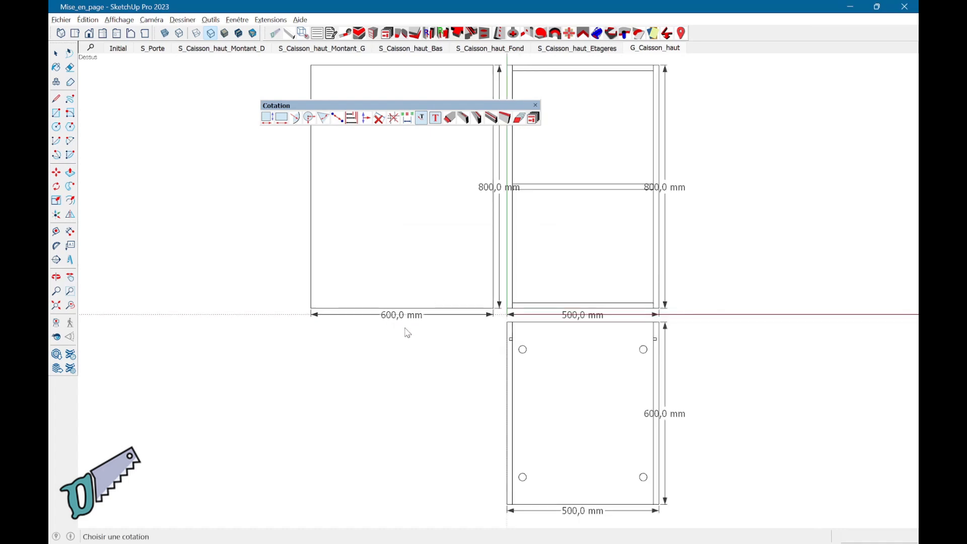
# Review the dimensions in the S_Caisson_haut_Montant_G and S_Caisson_haut_Montant_D scenes and return to the Initial scene.
pyautogui.click(335, 50)
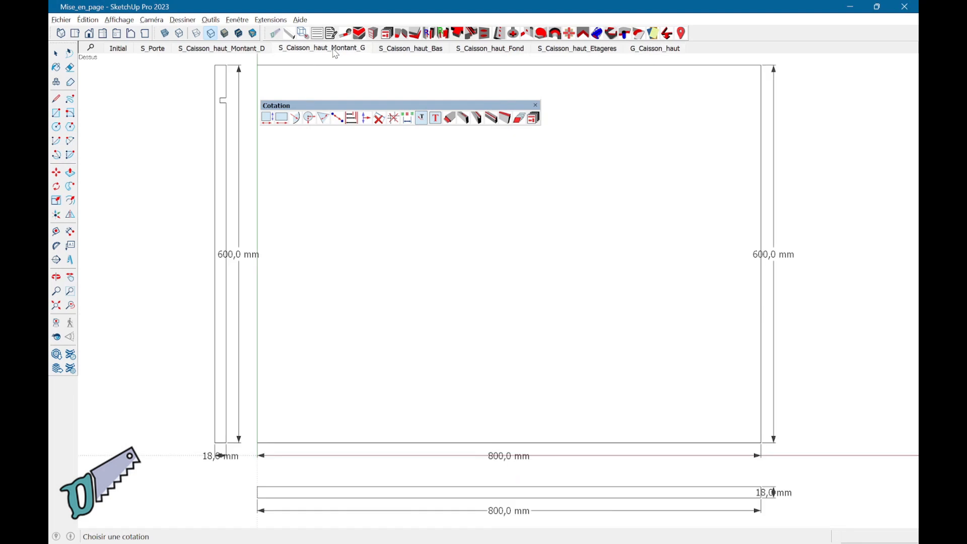
pyautogui.click(224, 49)
pyautogui.click(117, 50)
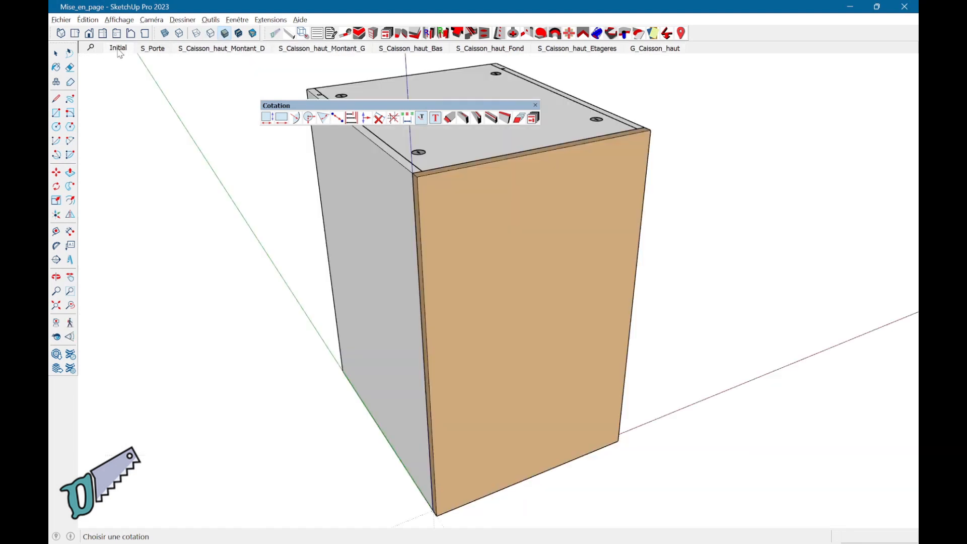
# Stretch the whole cabinet, including its door, 100 mm in width without making the parts unique.
pyautogui.moveTo(602, 260); pyautogui.dragTo(535, 212, button='middle')
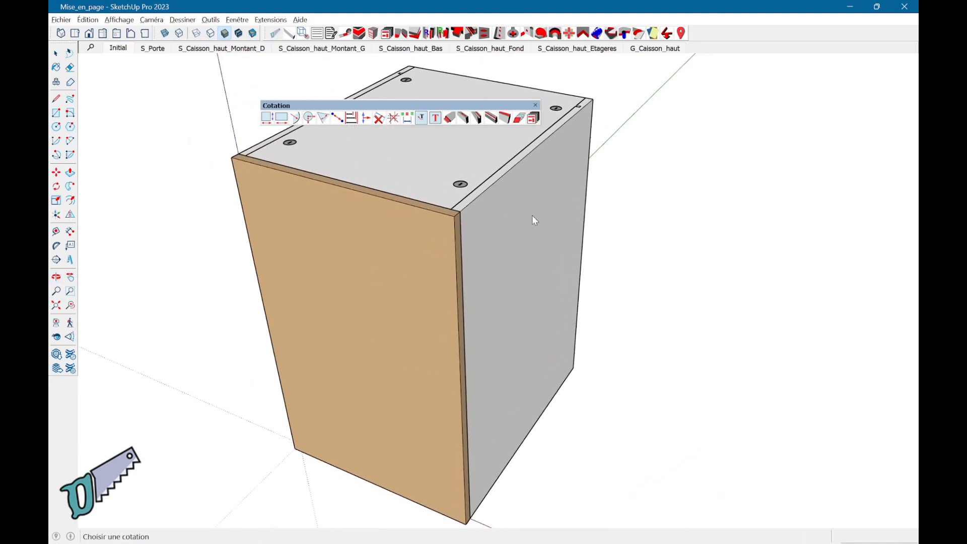
pyautogui.press('space')
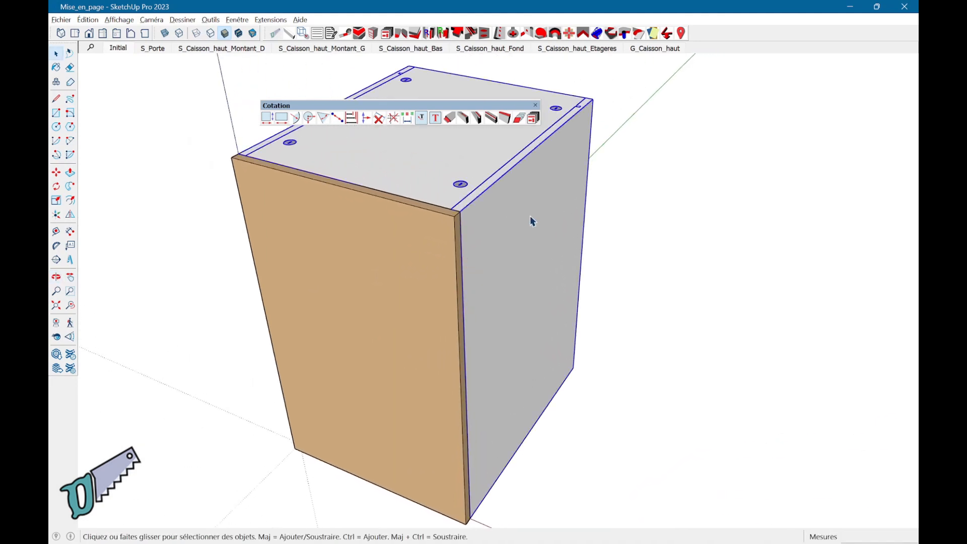
pyautogui.click(421, 36)
pyautogui.click(563, 308)
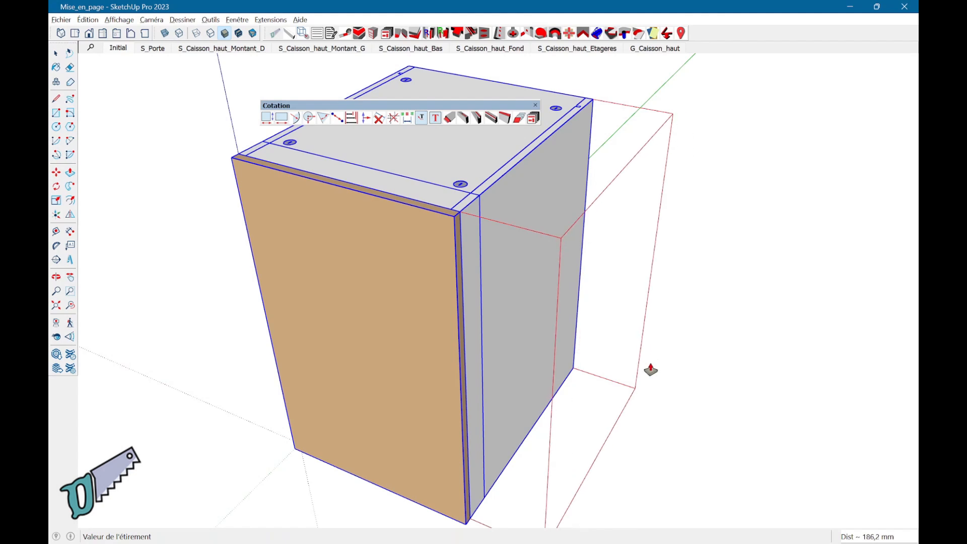
pyautogui.write('100')
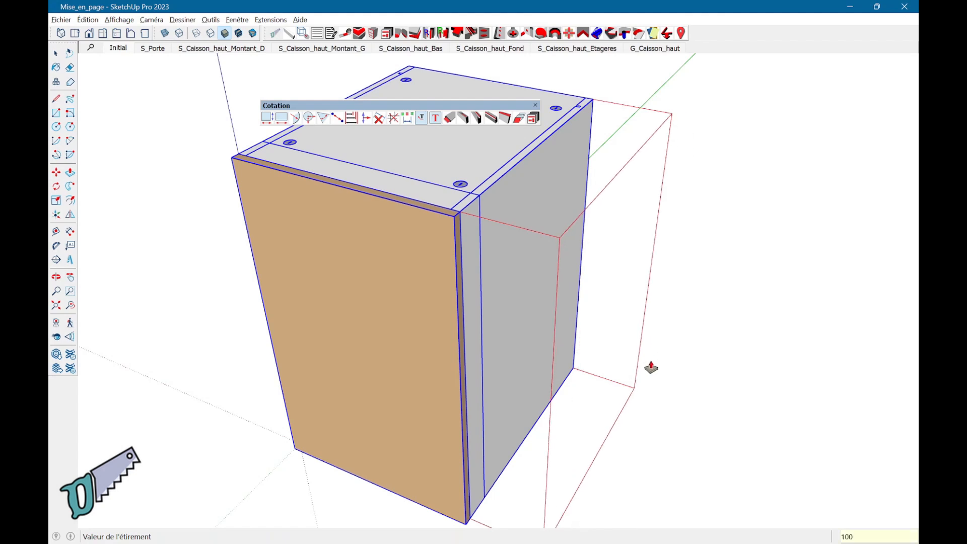
pyautogui.press('Return')
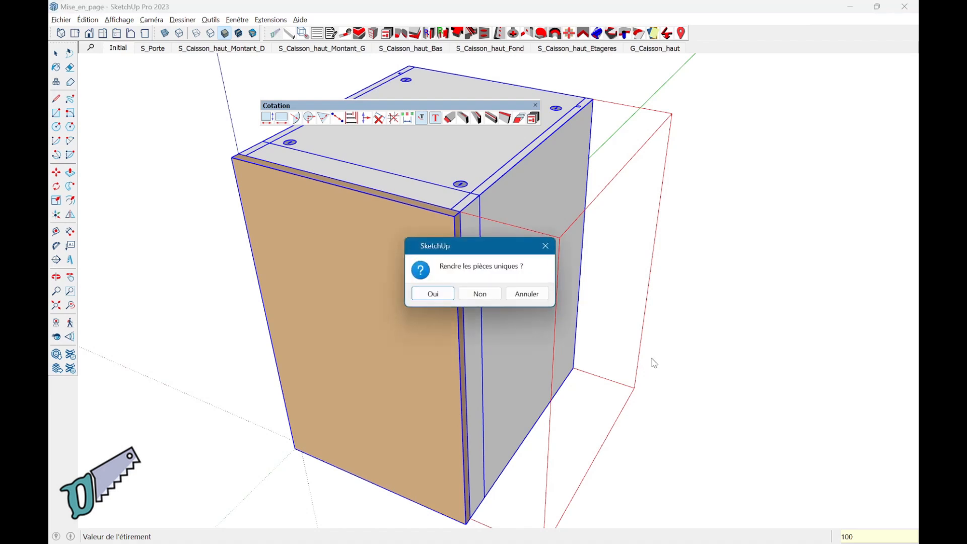
pyautogui.click(480, 294)
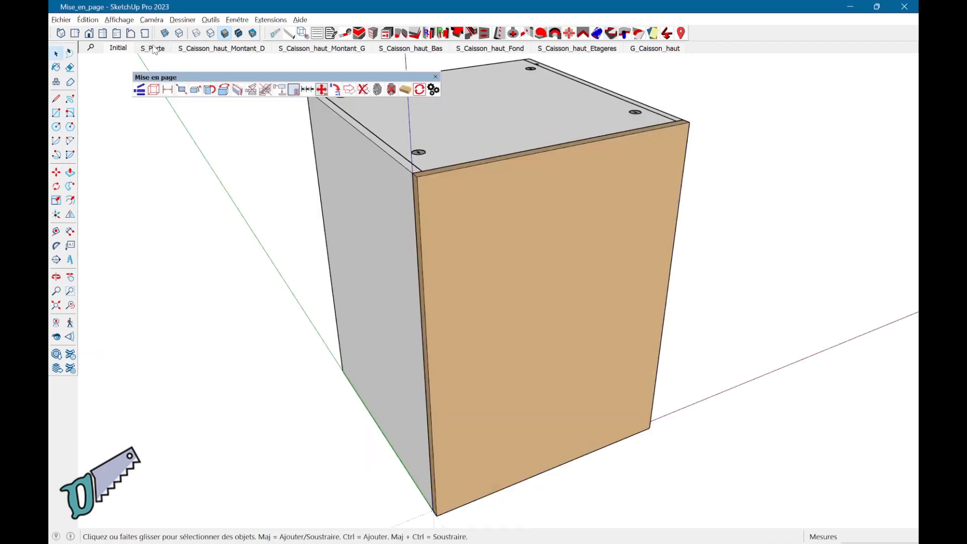
# Check the door dimensions in the S_Porte scene and refresh the layout views and dimensions of the G_Caisson_haut scene.
pyautogui.click(154, 49)
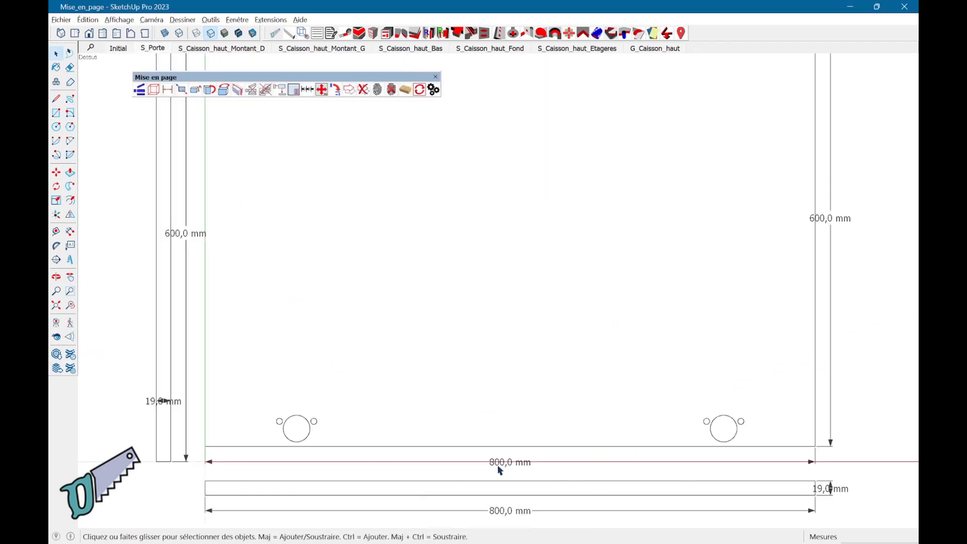
pyautogui.scroll(-3, 749, 349)
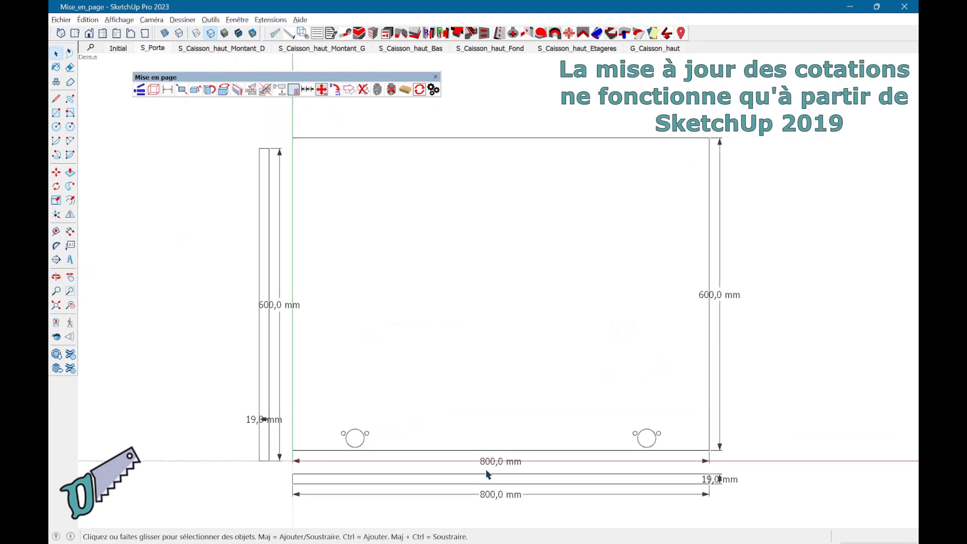
pyautogui.click(667, 50)
pyautogui.moveTo(707, 249)
pyautogui.keyDown('shift'); pyautogui.mouseDown(button='middle')
pyautogui.moveTo(690, 272)
pyautogui.moveTo(672, 252)
pyautogui.mouseUp(button='middle'); pyautogui.keyUp('shift')
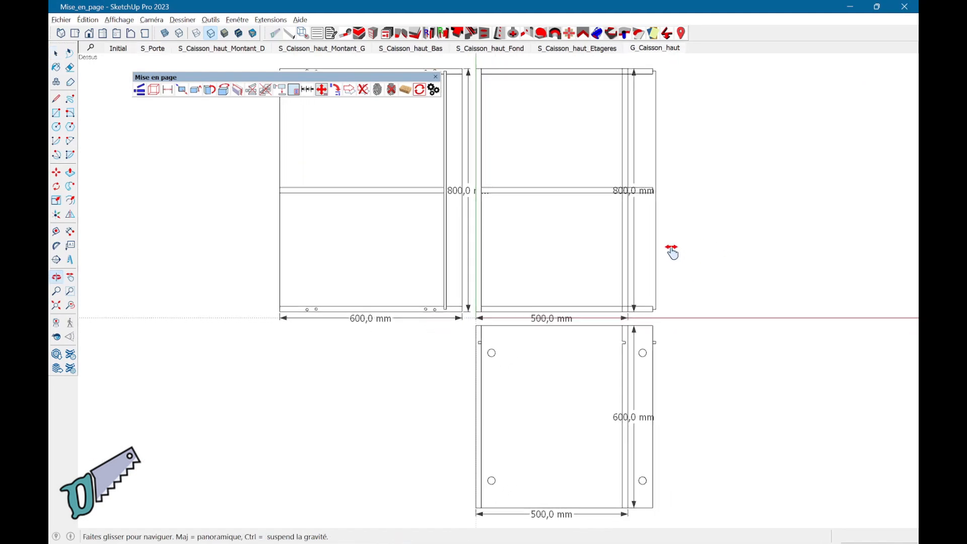
pyautogui.click(421, 90)
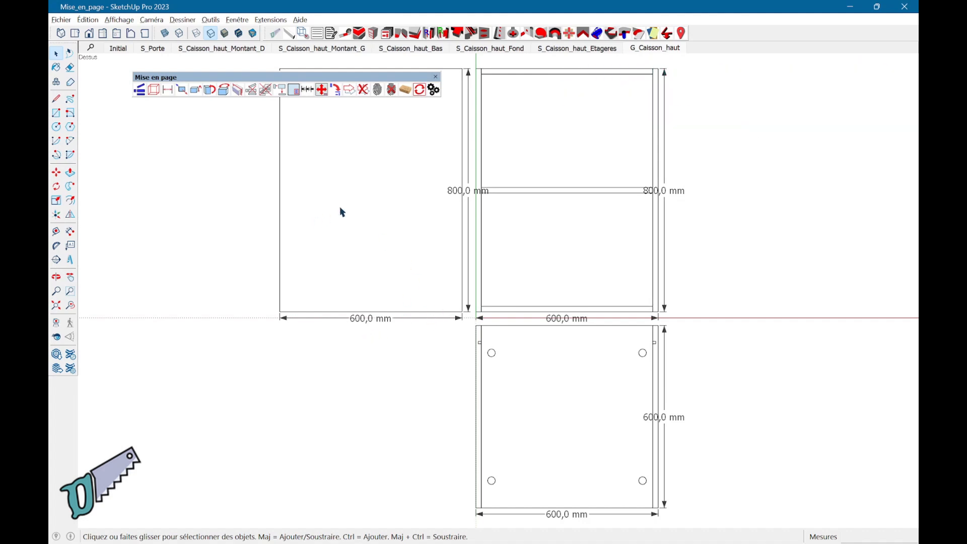
pyautogui.keyDown('shift'); pyautogui.moveTo(339, 206); pyautogui.dragTo(340, 213, button='middle'); pyautogui.keyUp('shift')
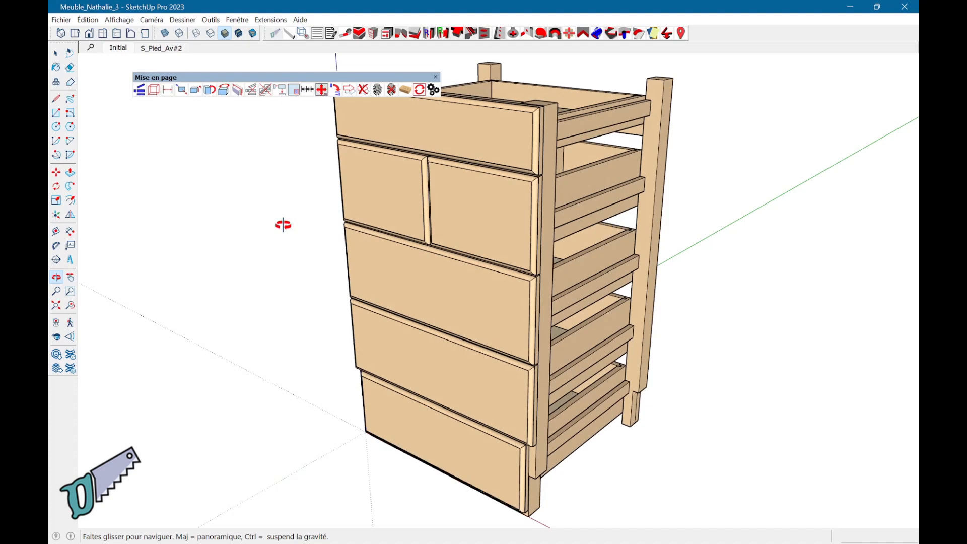
# In the drawer chest's S_Pied_Av#2 scene, place a cumulative dimension from the notched end of the leg to the first mortise in the lower view.
pyautogui.moveTo(281, 222); pyautogui.dragTo(151, 282, button='middle')
pyautogui.click(160, 48)
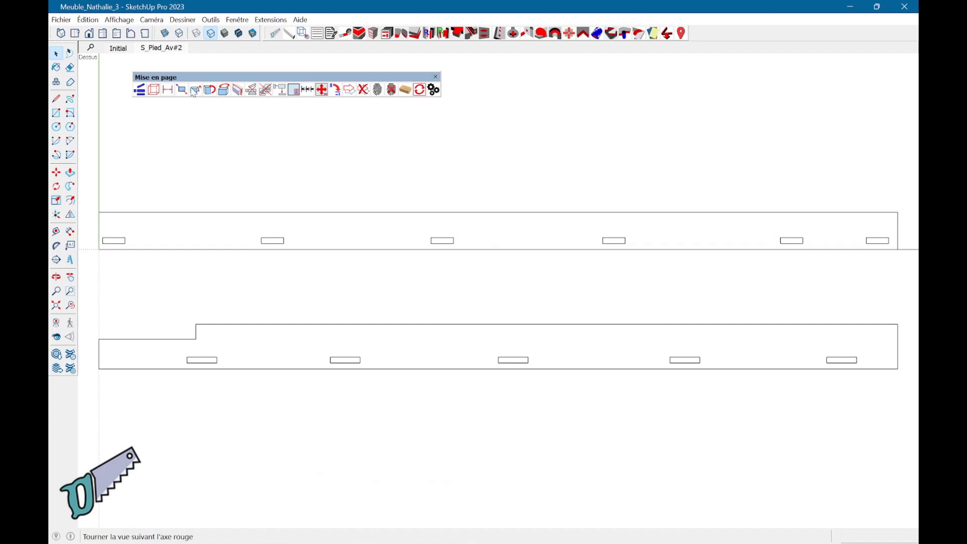
pyautogui.click(168, 89)
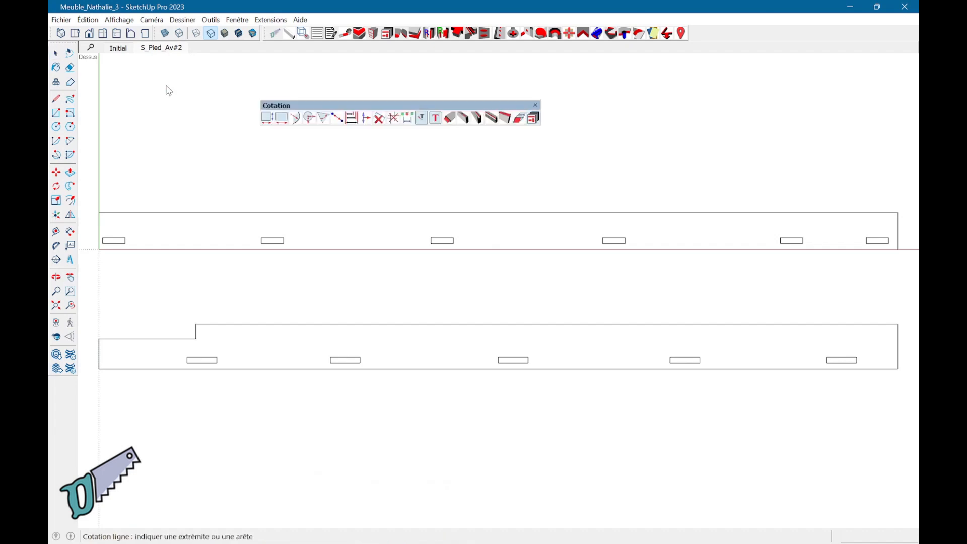
pyautogui.click(351, 117)
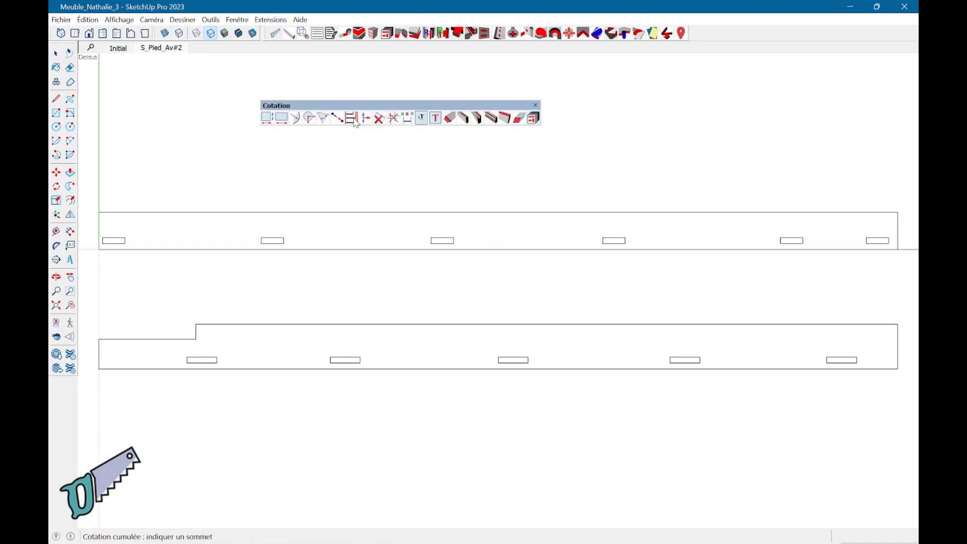
pyautogui.click(99, 368)
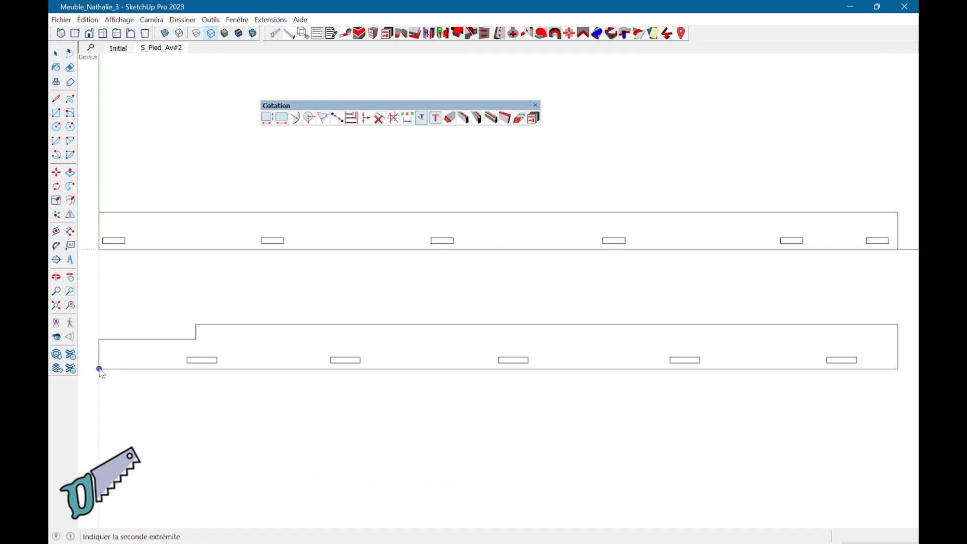
pyautogui.click(187, 362)
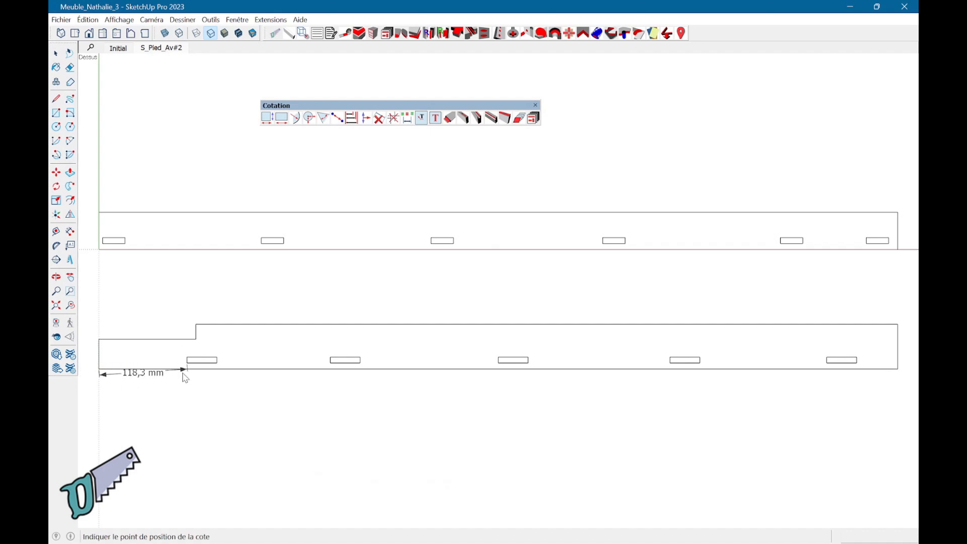
pyautogui.click(96, 387)
# Extend the cumulative dimensions to the remaining four mortises and the far end of the leg.
pyautogui.click(331, 363)
pyautogui.click(499, 363)
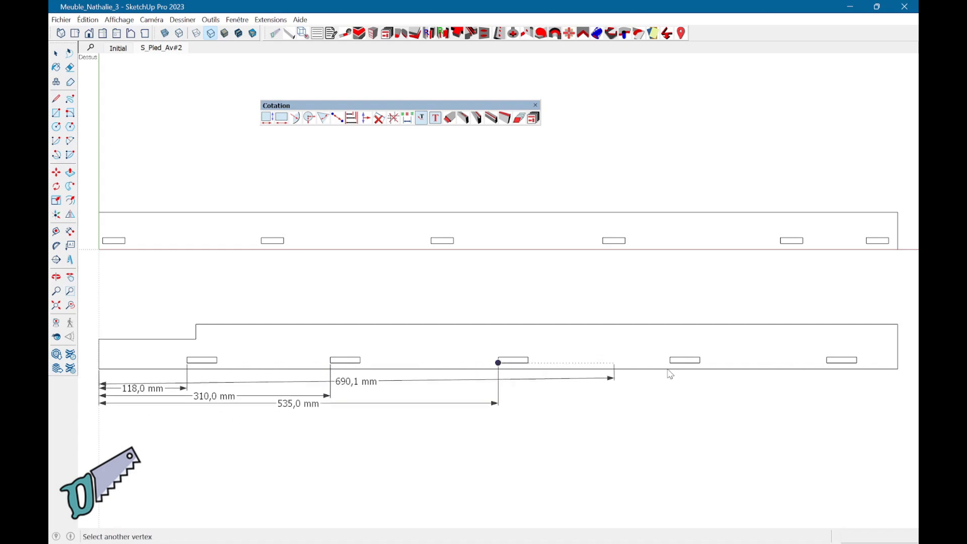
pyautogui.click(670, 363)
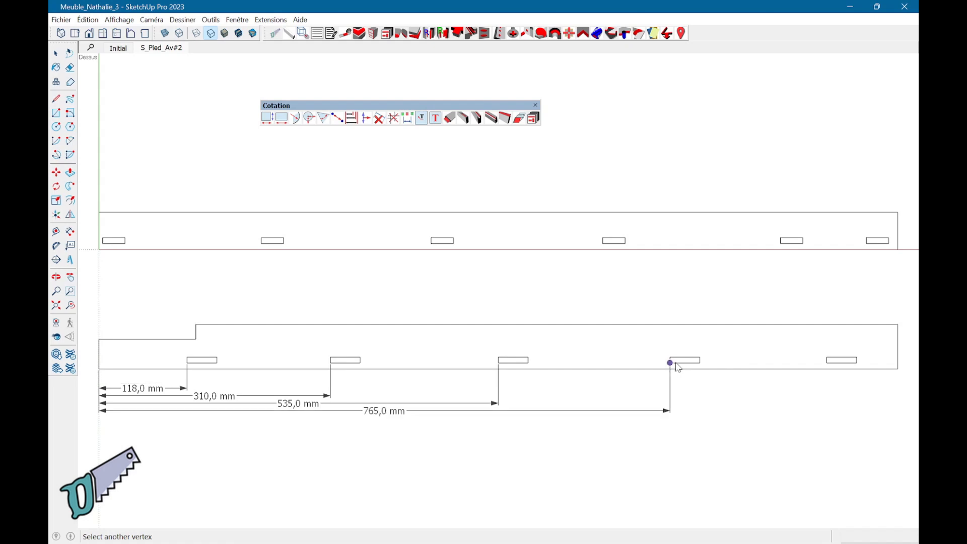
pyautogui.click(826, 363)
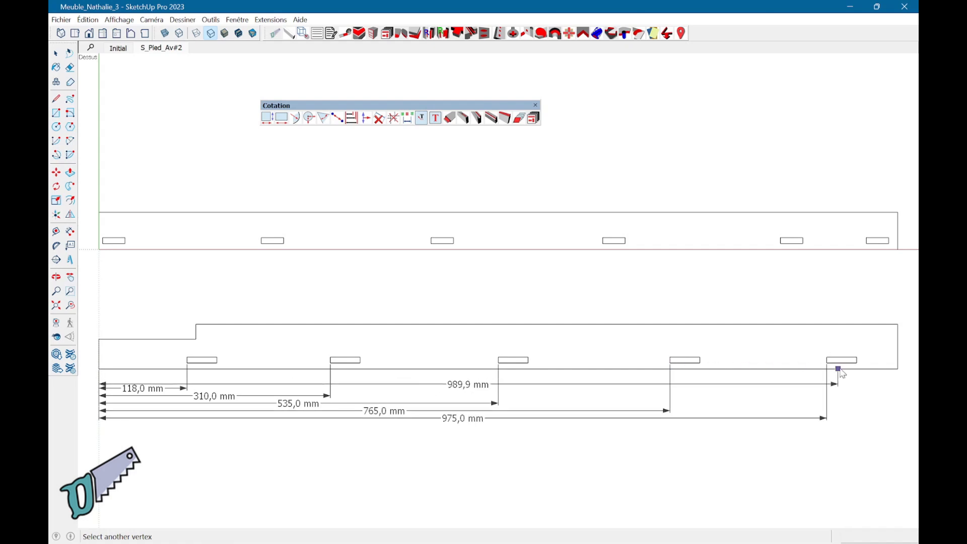
pyautogui.click(897, 369)
pyautogui.press('space')
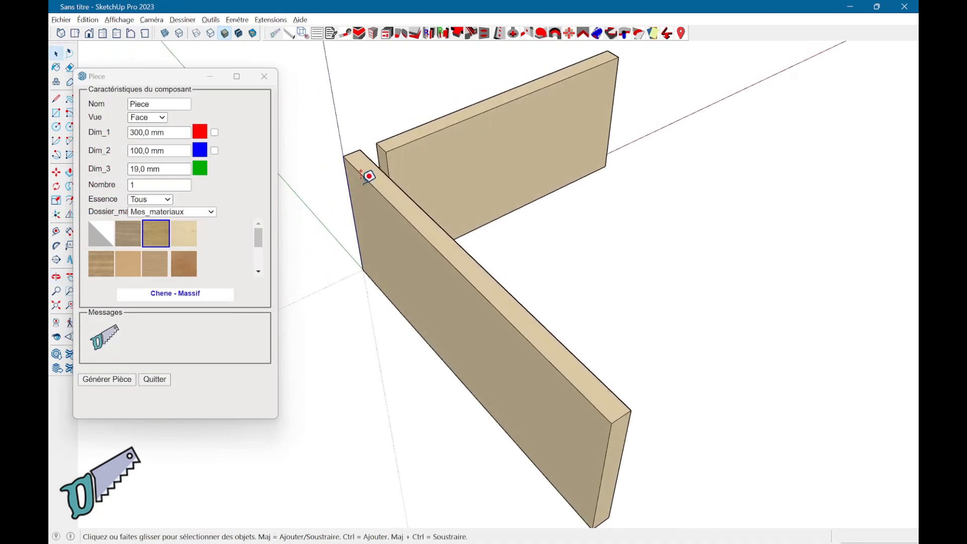
# Measure the length of the long board's upper edge and close the Piece settings.
pyautogui.press('t')
pyautogui.click(344, 147)
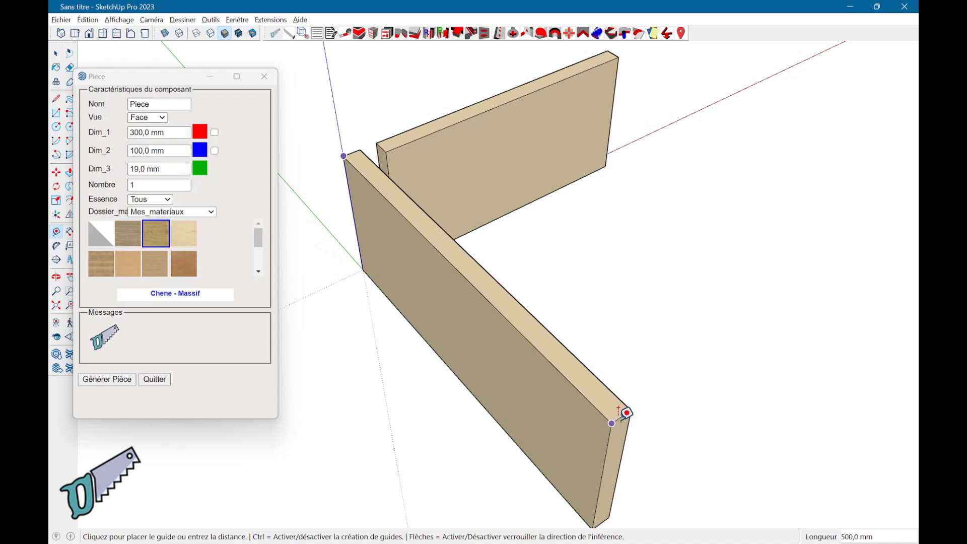
pyautogui.press('space')
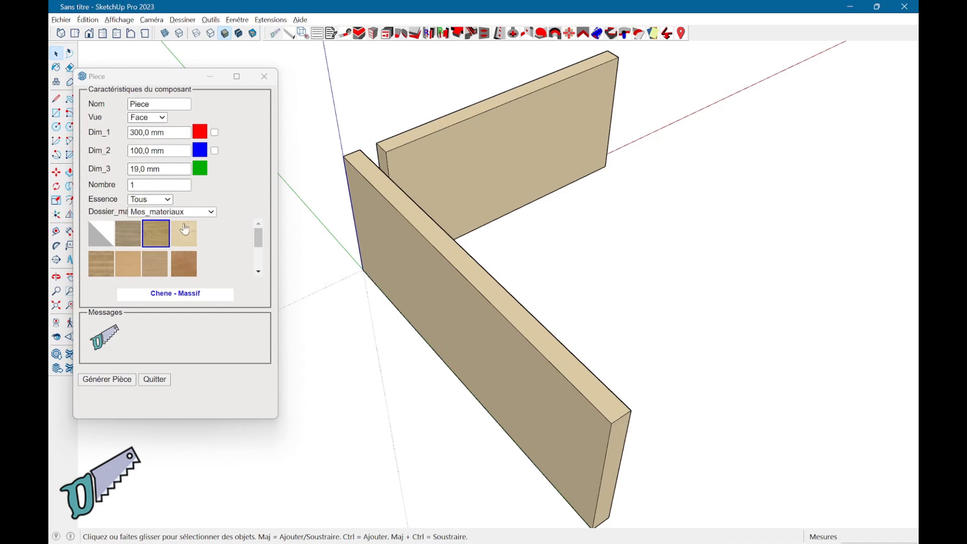
pyautogui.click(155, 379)
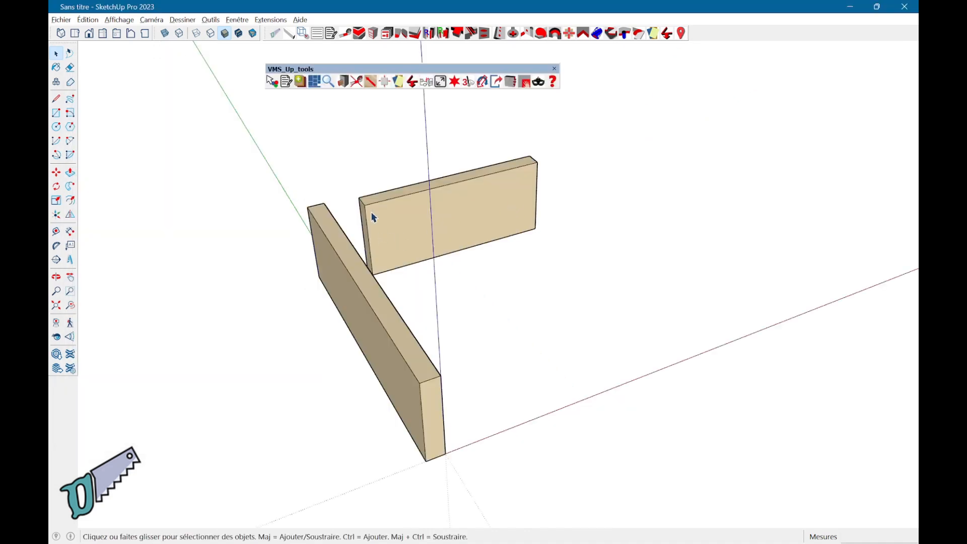
# Position the shorter board against the inner face of the long board, aligned with its front end, by matching their upper corners.
pyautogui.click(680, 35)
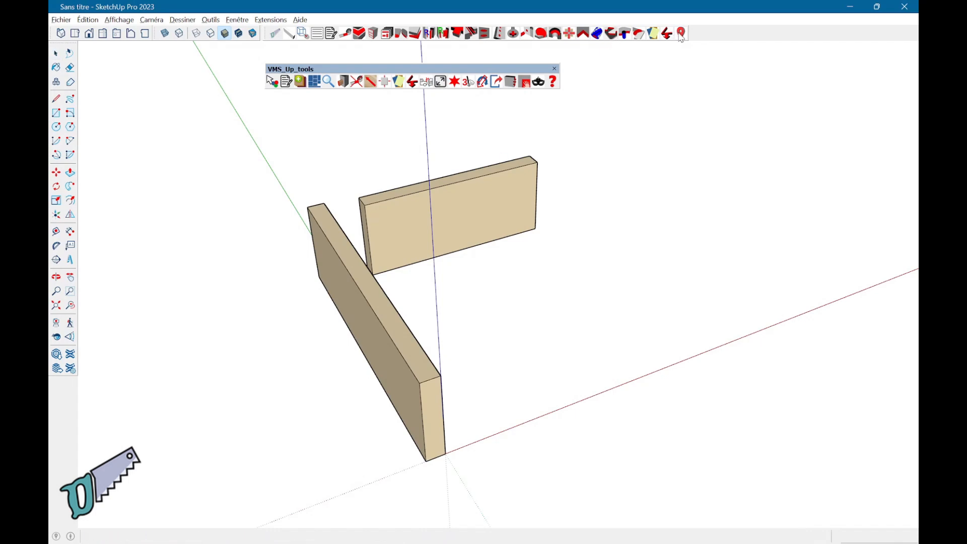
pyautogui.click(368, 211)
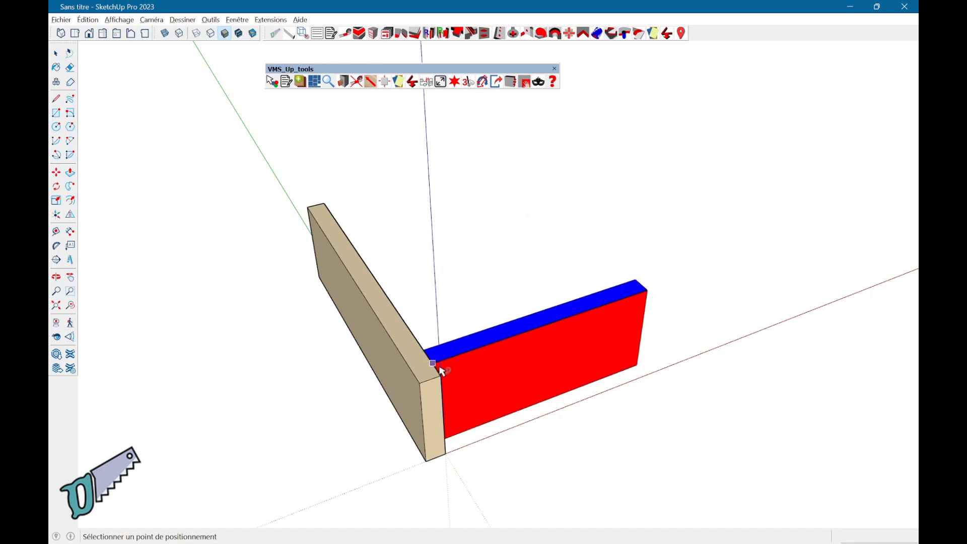
pyautogui.click(443, 379)
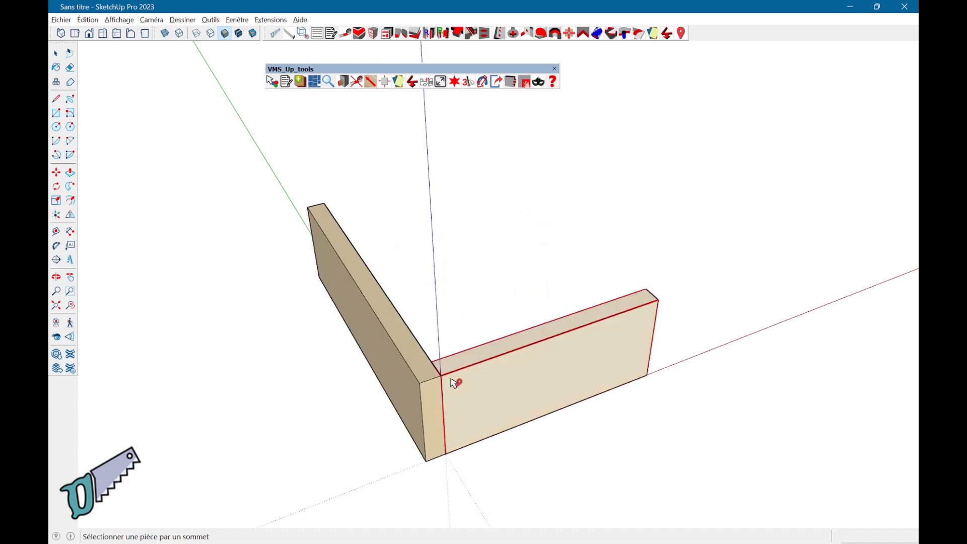
# Copy the shorter board with the positioning tool and place it by its rear corner at the long board's back end.
pyautogui.click(449, 383)
pyautogui.press('ctrl')
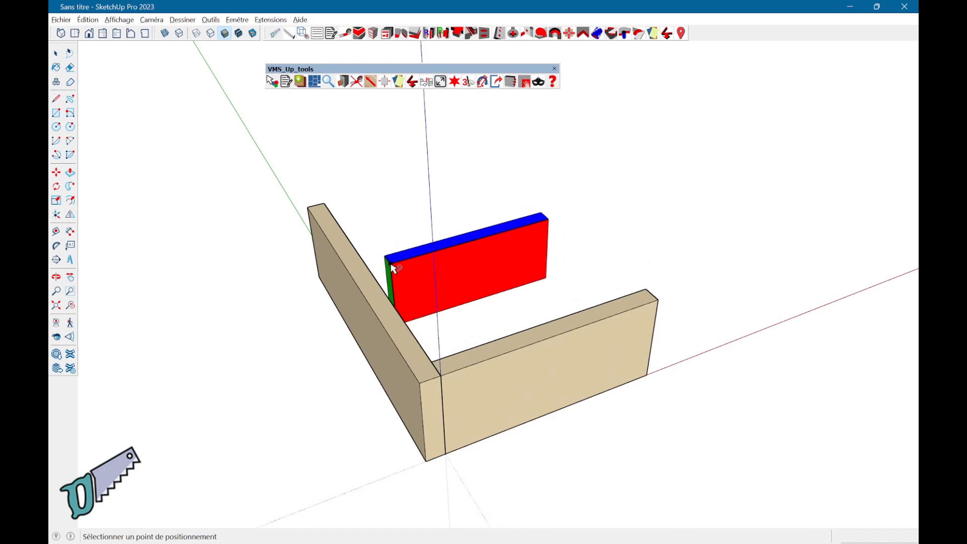
pyautogui.press('Right')
pyautogui.click(373, 230)
pyautogui.click(367, 227)
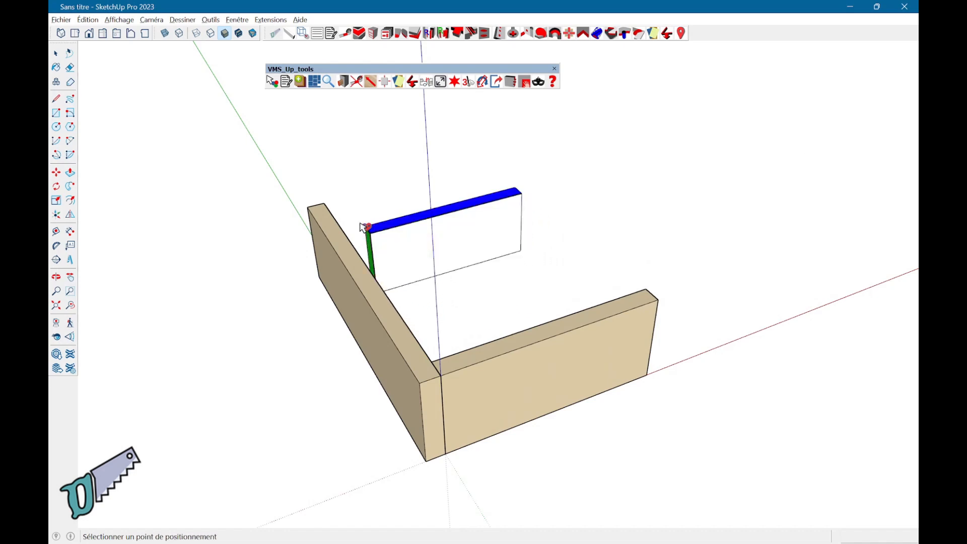
pyautogui.click(326, 208)
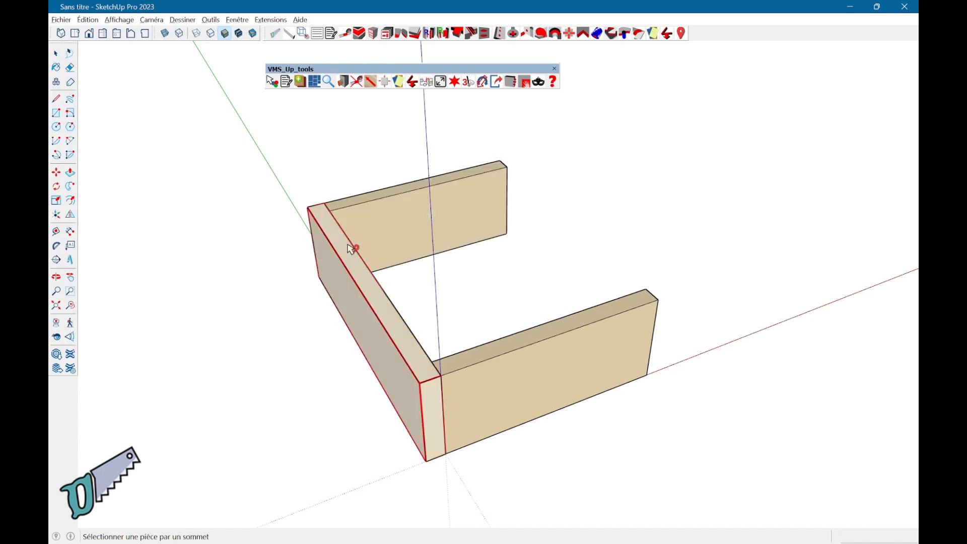
# Copy the long board to the open ends of the two shorter boards to close the rectangular frame.
pyautogui.keyDown('ctrl'); pyautogui.click(435, 376); pyautogui.keyUp('ctrl')
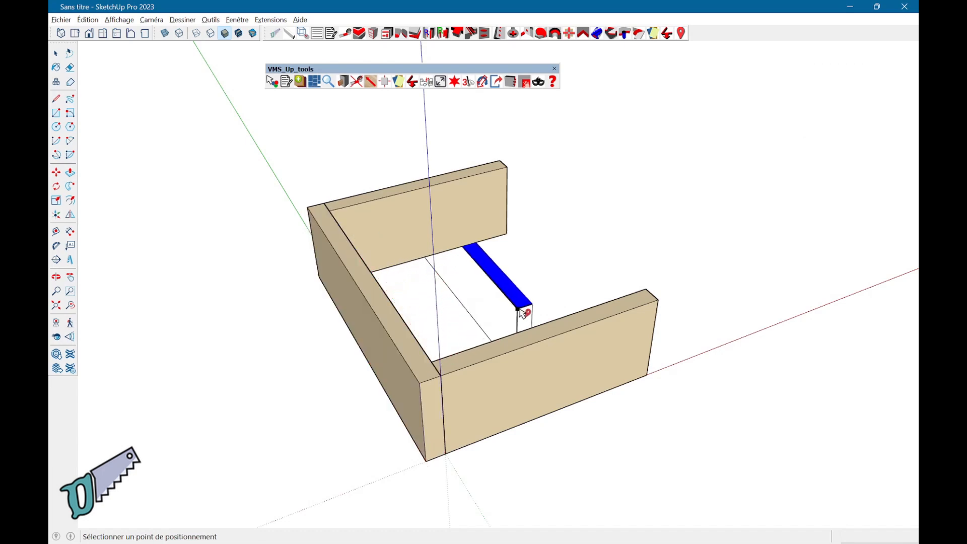
pyautogui.press('Right')
pyautogui.click(664, 306)
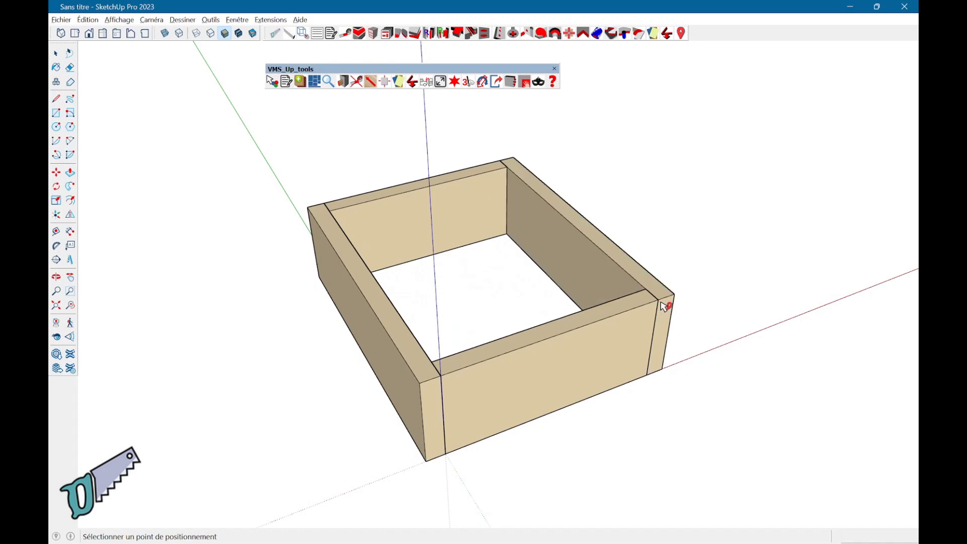
# Open the Usinage_queues settings and review the machining parameters of all four joint types, from Droite and Aronde to Tenon CNC.
pyautogui.moveTo(632, 394); pyautogui.dragTo(693, 398, button='middle')
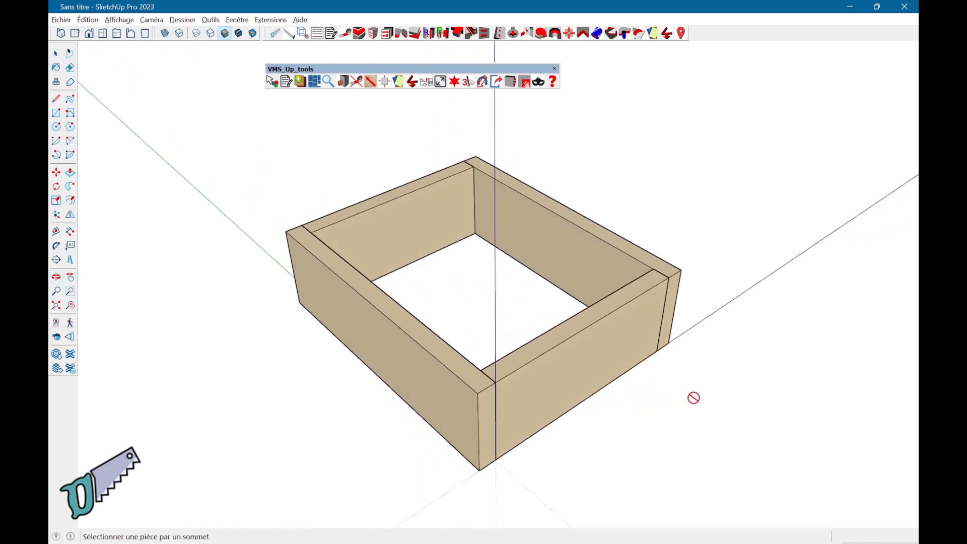
pyautogui.click(459, 36)
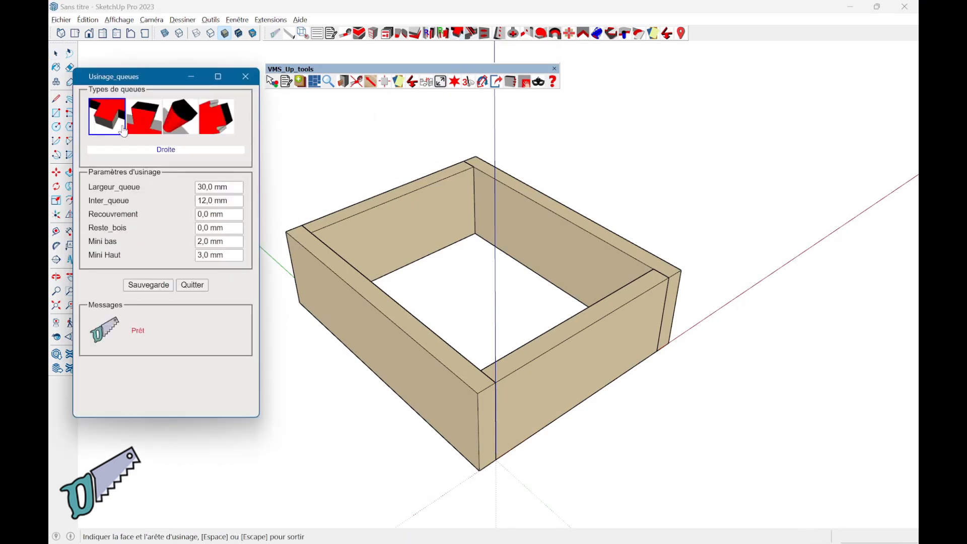
pyautogui.click(144, 124)
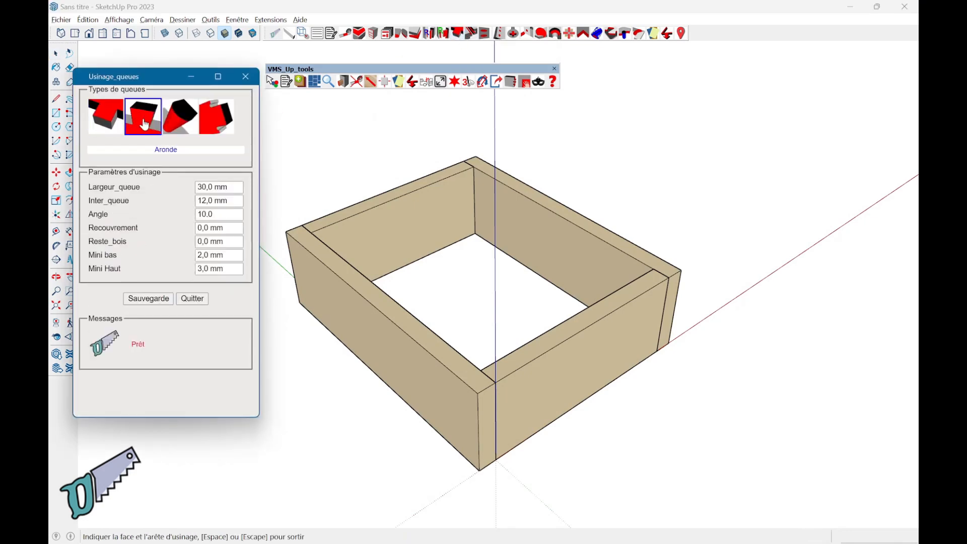
pyautogui.click(174, 124)
pyautogui.click(225, 124)
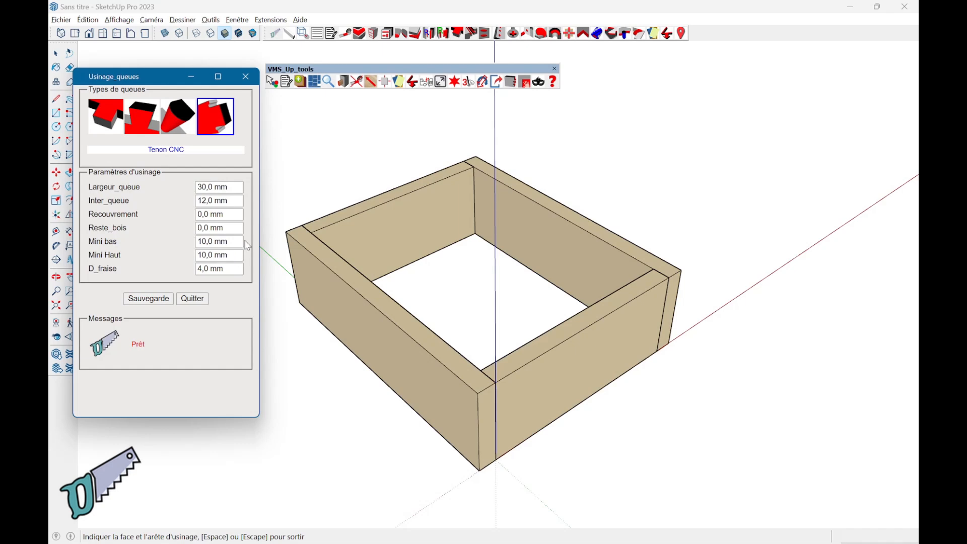
# Machine Tenon CNC joints with 30 mm tails and 12 mm spacing at the frame corners, and close the joint settings.
pyautogui.click(653, 330)
pyautogui.moveTo(653, 330); pyautogui.dragTo(364, 245, button='middle')
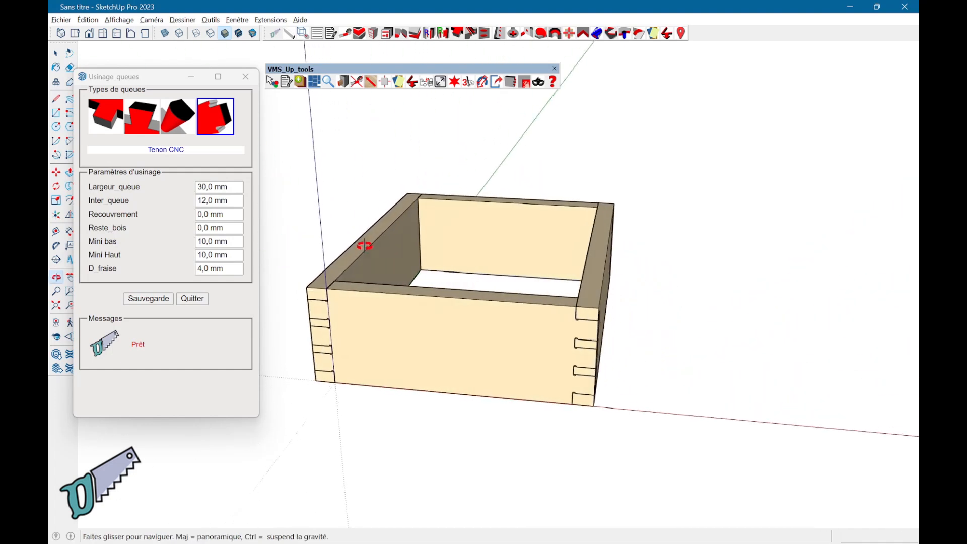
pyautogui.click(192, 298)
# Move the front board away from the frame to expose the machined tenons and matching notches.
pyautogui.click(492, 352)
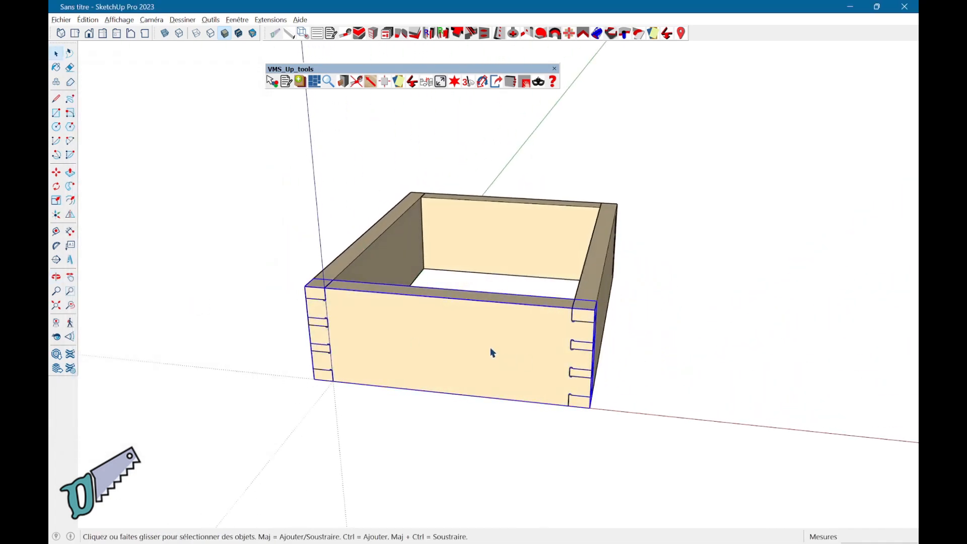
pyautogui.press('m')
pyautogui.moveTo(488, 350); pyautogui.dragTo(417, 382)
pyautogui.moveTo(620, 341)
pyautogui.mouseDown(button='middle')
pyautogui.moveTo(420, 339)
pyautogui.moveTo(401, 296)
pyautogui.moveTo(361, 301)
pyautogui.moveTo(503, 315)
pyautogui.moveTo(618, 349)
pyautogui.mouseUp(button='middle')
pyautogui.scroll(2, 411, 296)
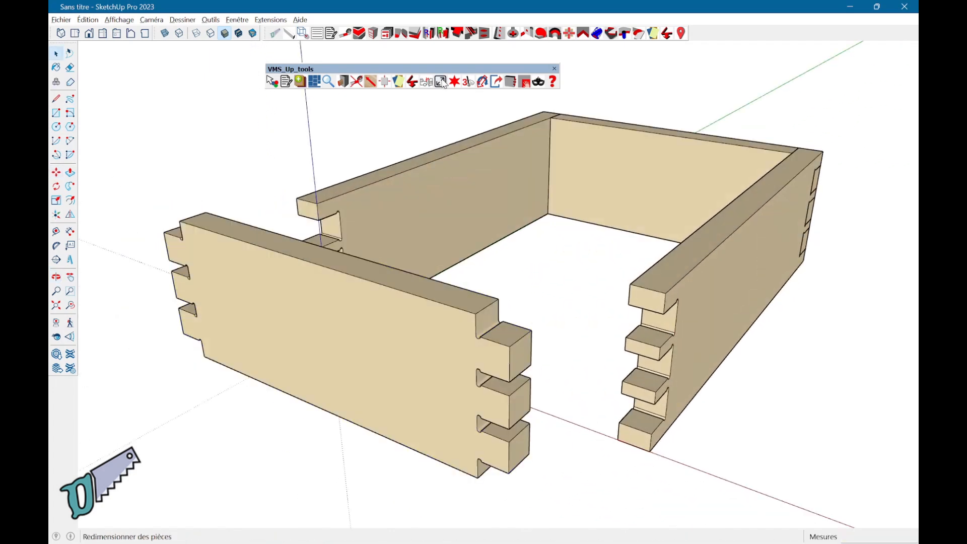
# Start resizing the detached front board and set its length Dim_1 to 450 mm.
pyautogui.click(440, 82)
pyautogui.click(376, 352)
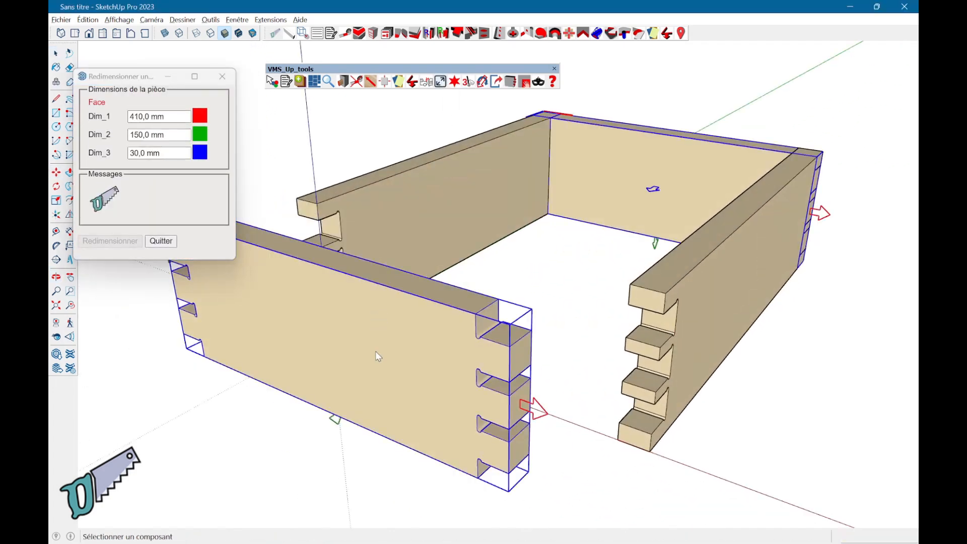
pyautogui.click(109, 107)
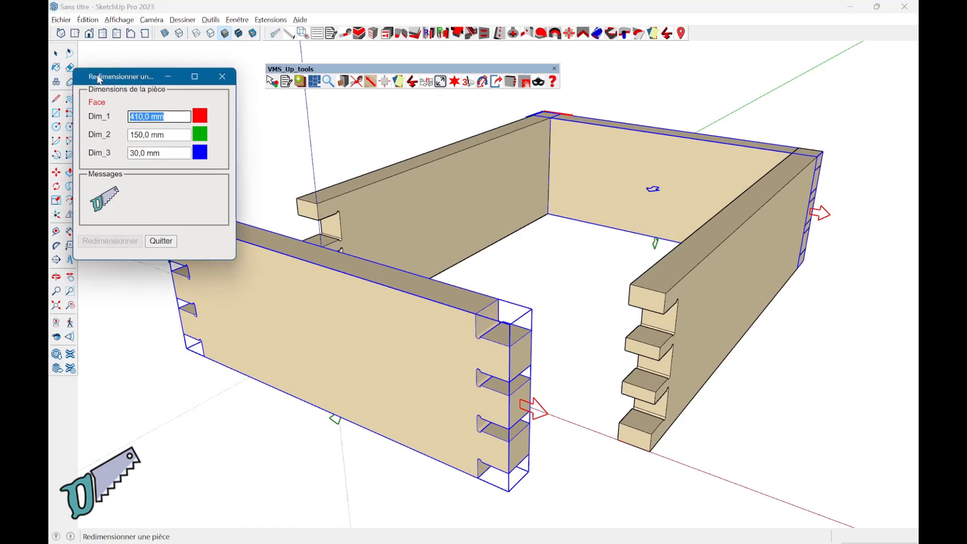
pyautogui.write('450')
pyautogui.press('Tab')
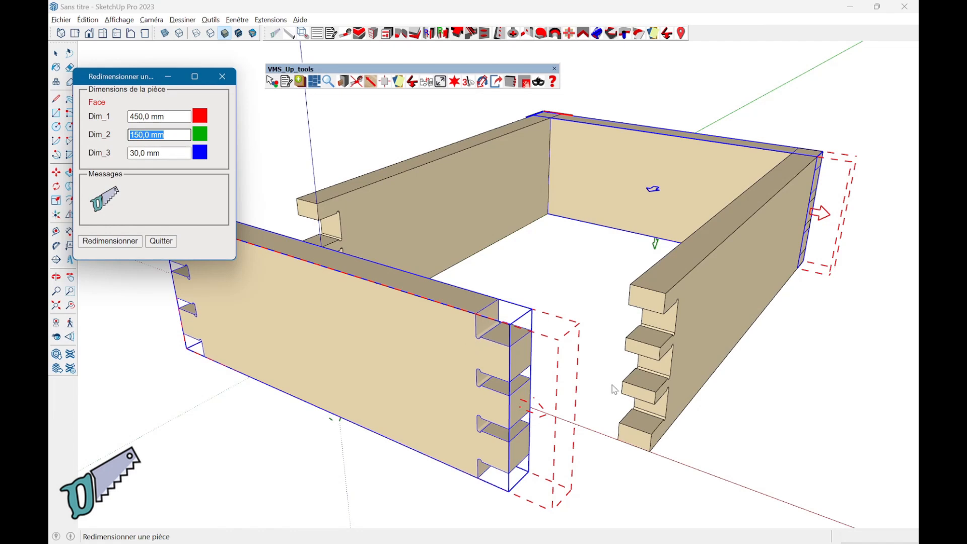
# Compare extending the front board from both ends and from either end, direct the extension to its left end, and apply the resize.
pyautogui.keyDown('shift'); pyautogui.moveTo(442, 407); pyautogui.dragTo(500, 414, button='middle'); pyautogui.keyUp('shift')
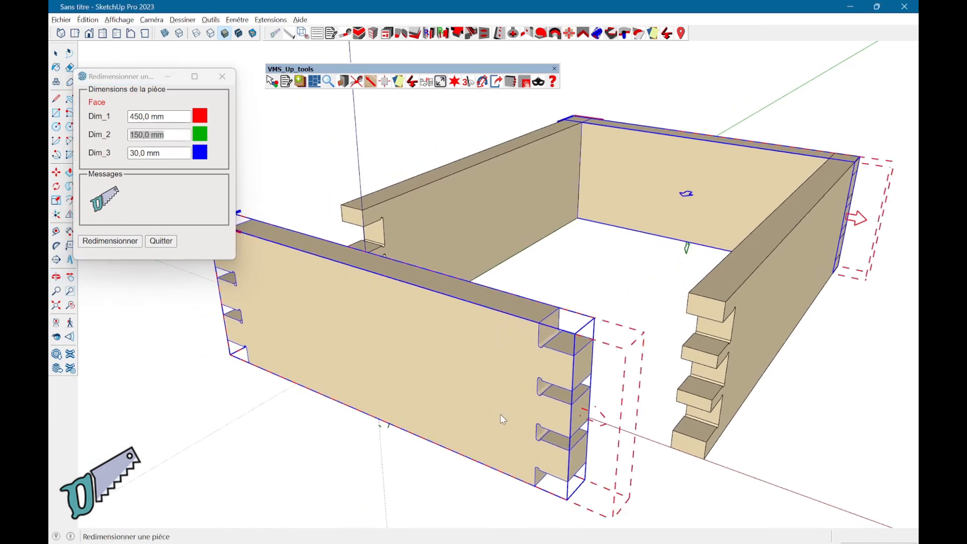
pyautogui.press('ctrl')
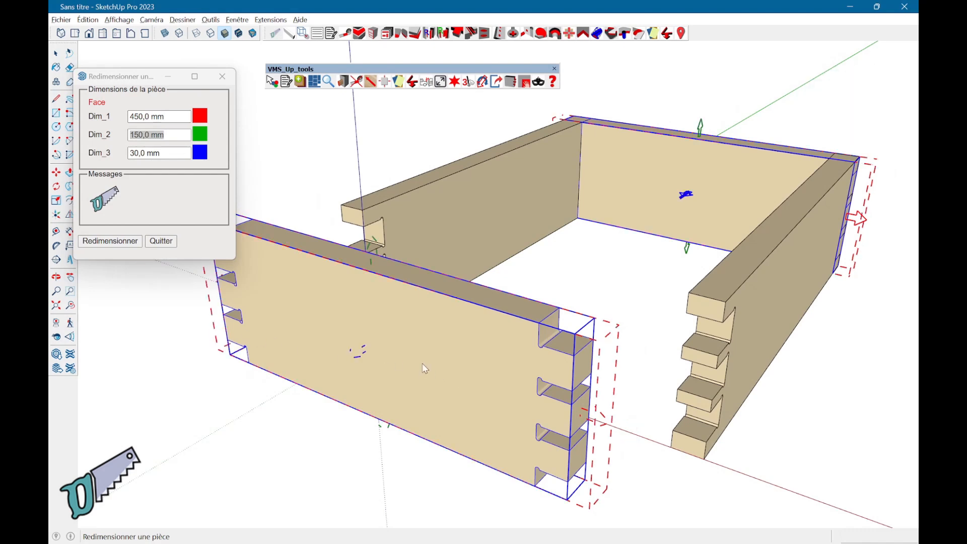
pyautogui.click(200, 122)
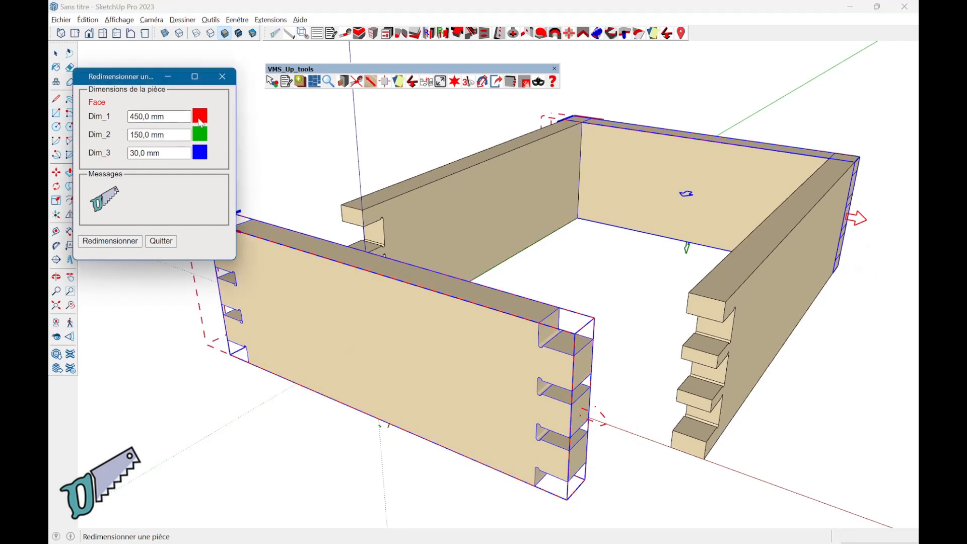
pyautogui.click(200, 123)
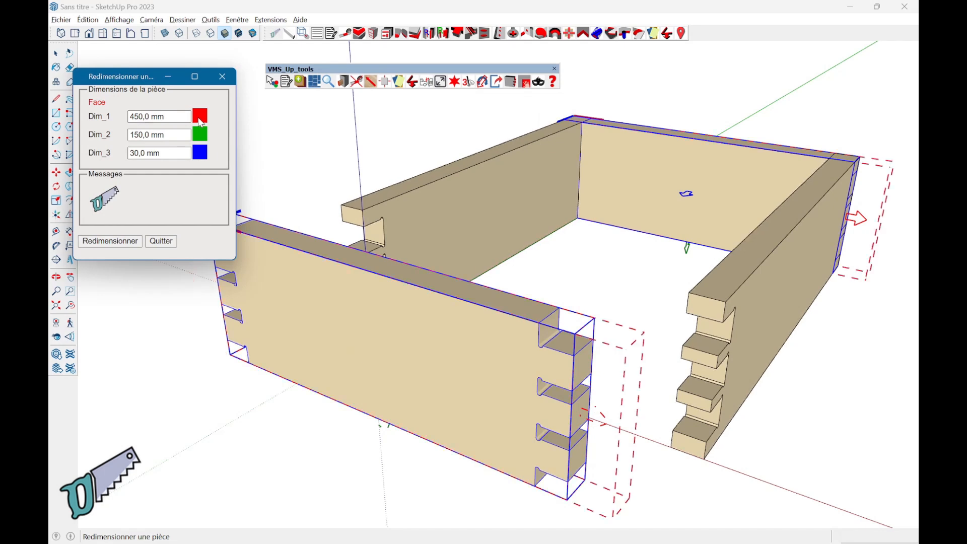
pyautogui.click(200, 123)
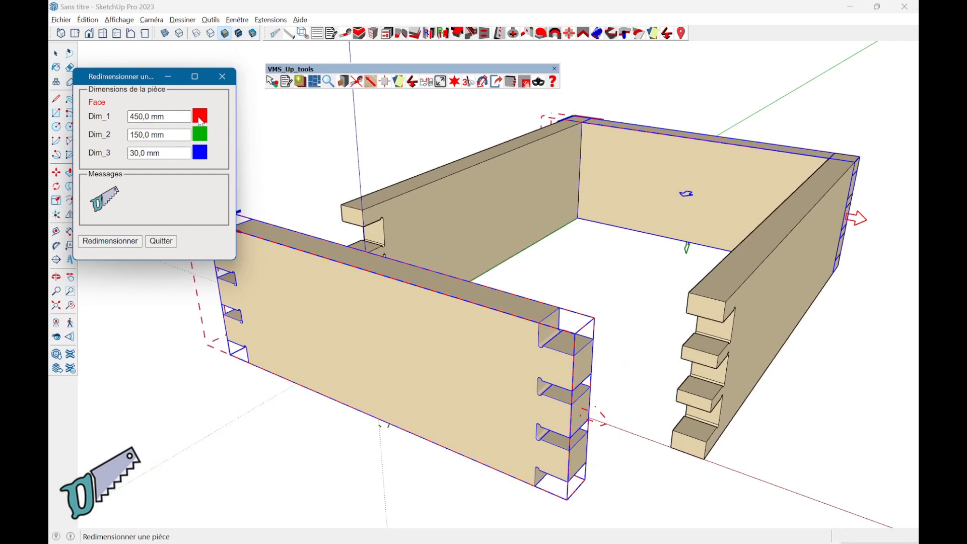
pyautogui.click(126, 246)
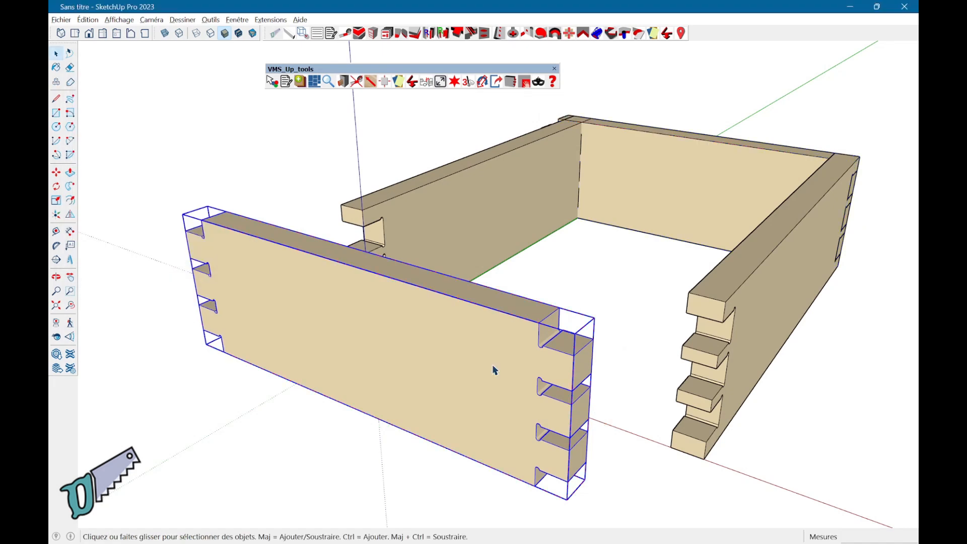
# Show the entity information of the resized front board, and clear the selection.
pyautogui.rightClick(494, 370)
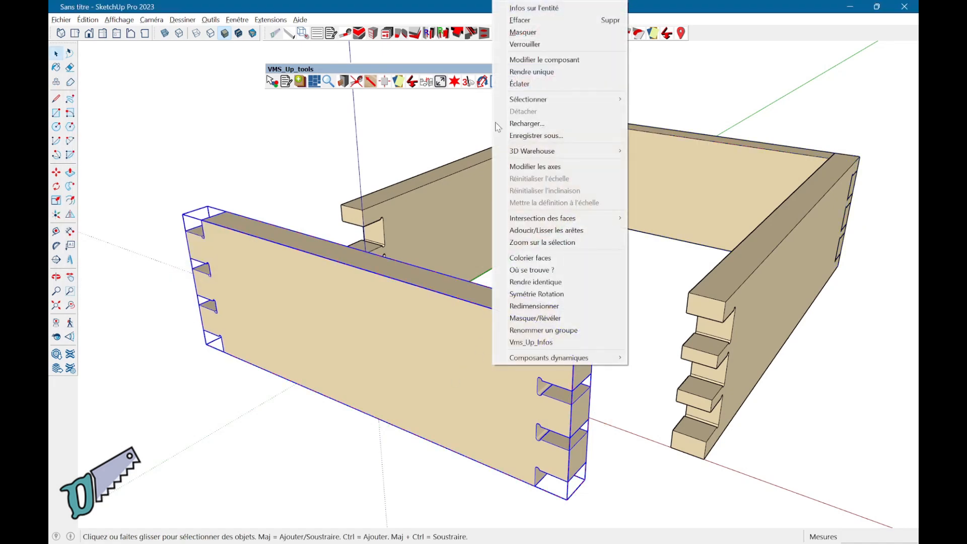
pyautogui.click(532, 10)
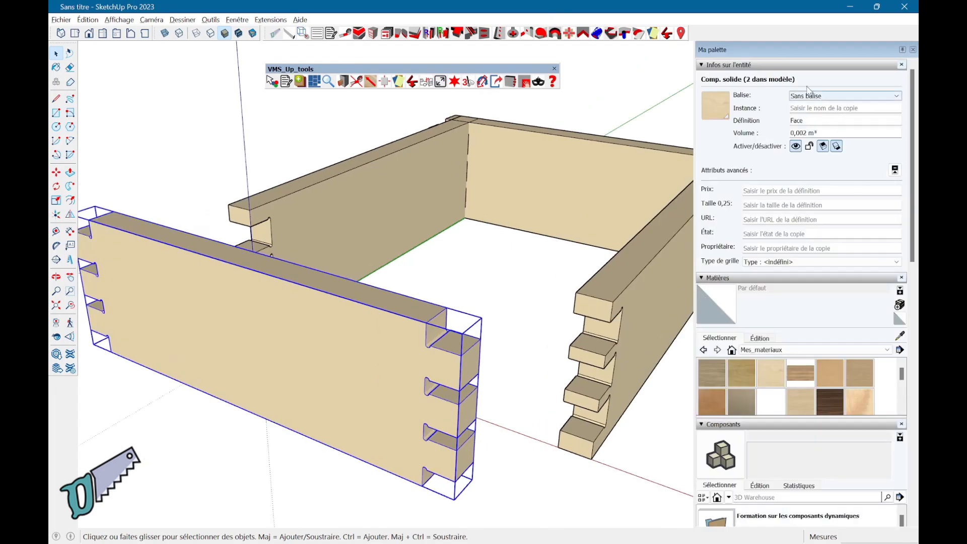
pyautogui.click(527, 284)
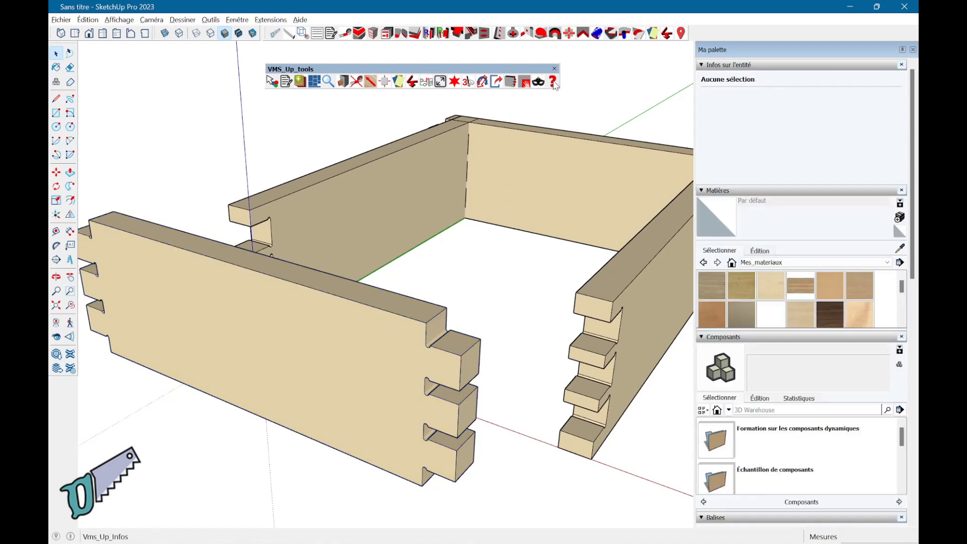
# Check the name, material and solid status of the front, side and back boards with Vms_Up_Infos.
pyautogui.click(552, 82)
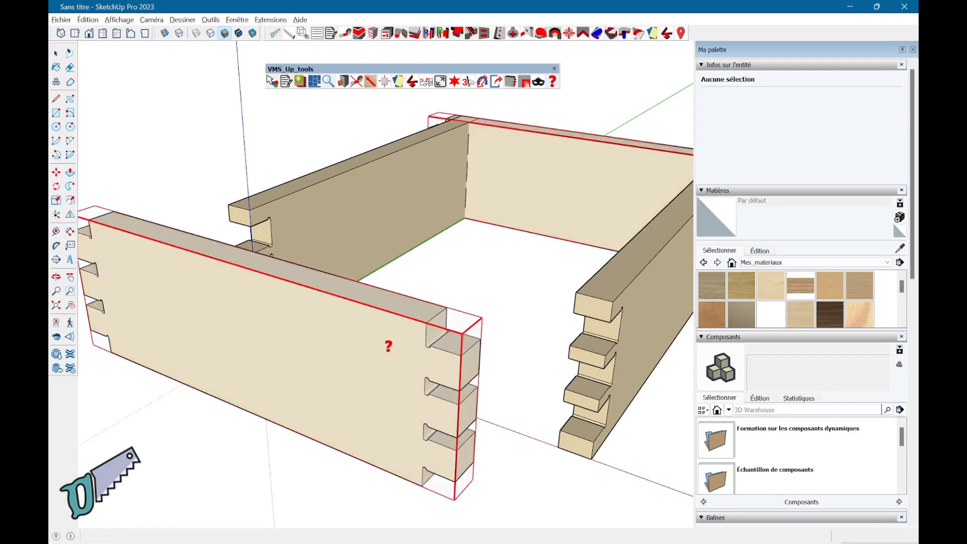
pyautogui.moveTo(358, 372)
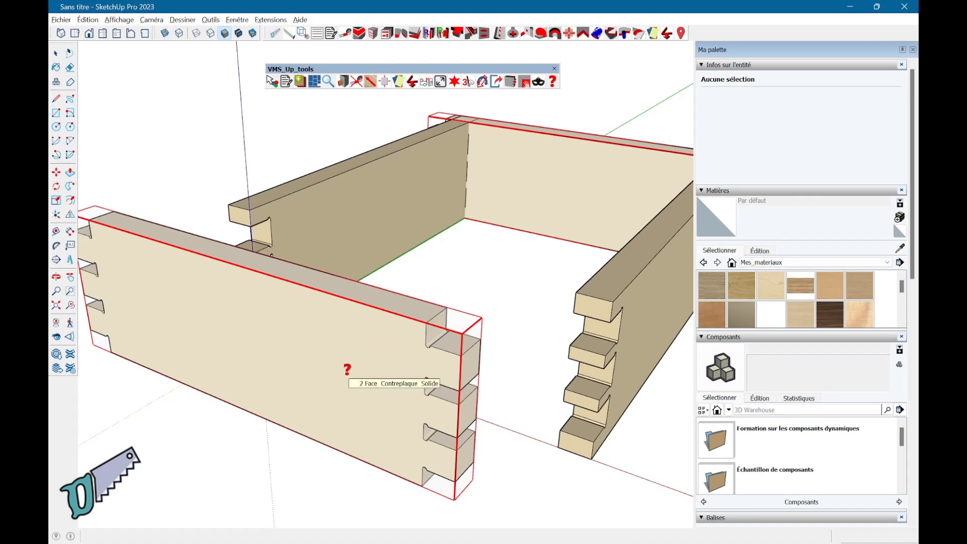
pyautogui.moveTo(395, 187)
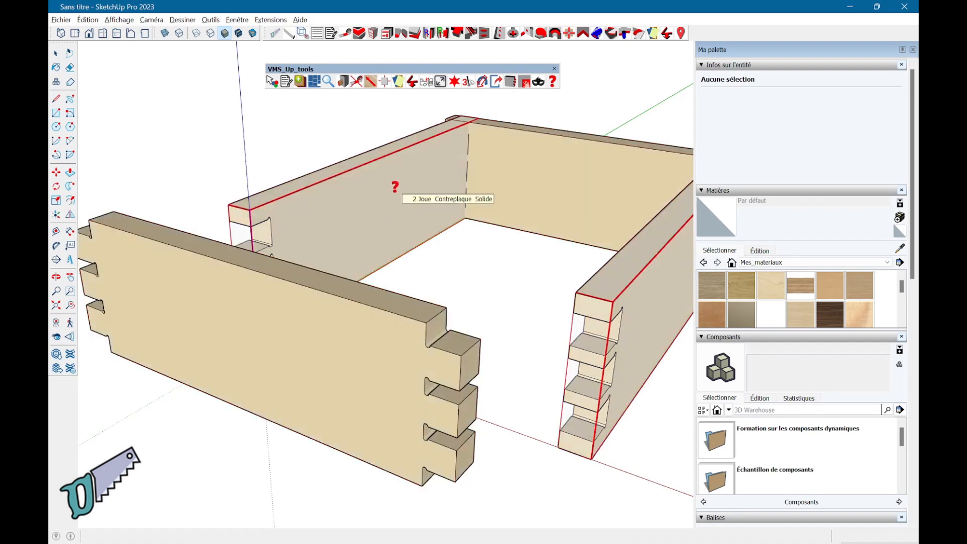
pyautogui.moveTo(531, 183)
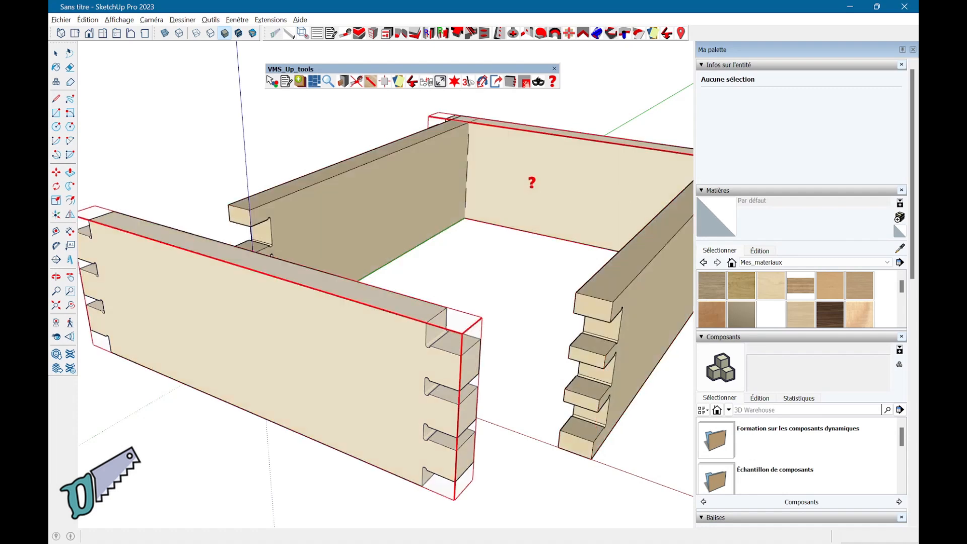
# Load the front board's characteristics into Trace_pièce in selection mode and choose Contreplaque - Panneau, followed by the reddish-brown wood material.
pyautogui.click(304, 34)
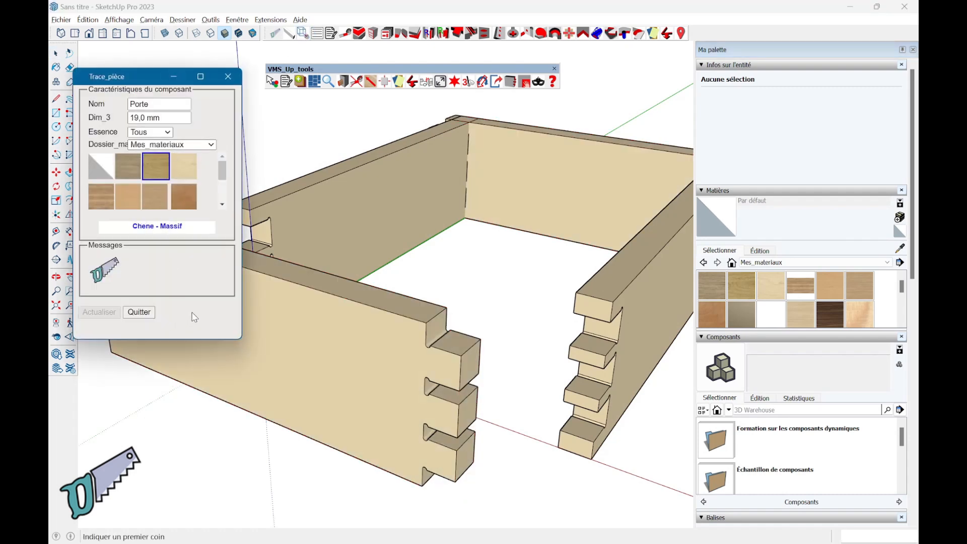
pyautogui.rightClick(277, 149)
pyautogui.click(305, 157)
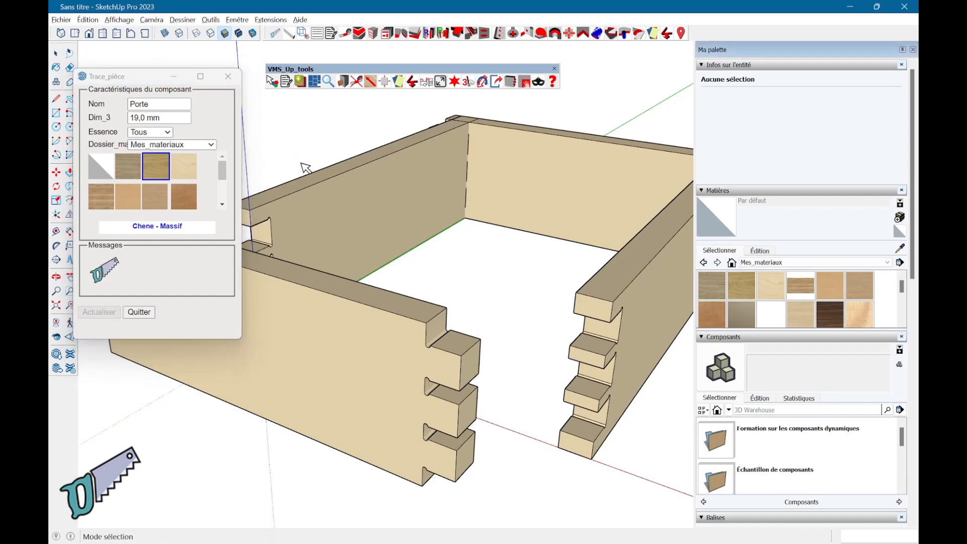
pyautogui.click(299, 348)
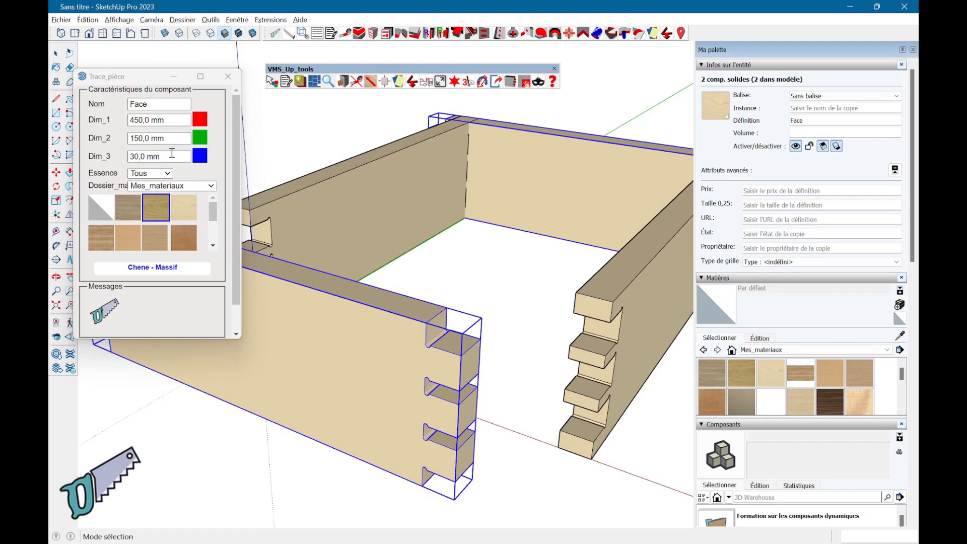
pyautogui.click(185, 211)
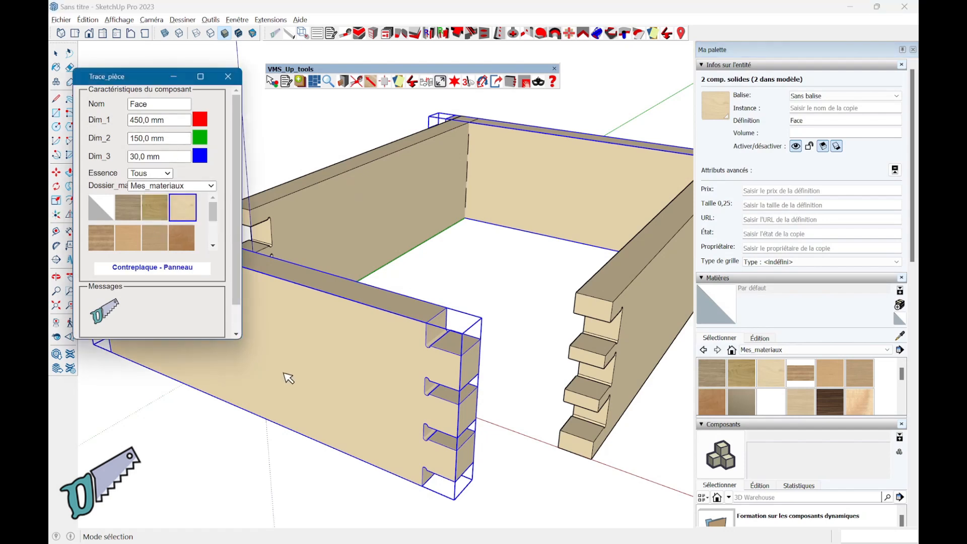
pyautogui.click(187, 240)
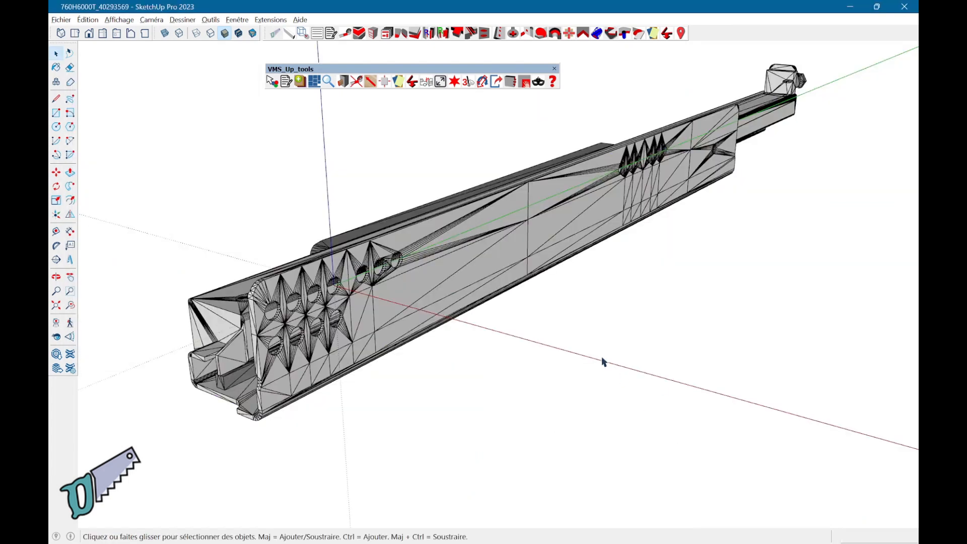
# Inspect the drawer slide model's triangulated mesh by entering its component and selecting one face, and leave the component.
pyautogui.moveTo(597, 352); pyautogui.dragTo(400, 371, button='middle')
pyautogui.click(417, 323)
pyautogui.doubleClick(417, 323)
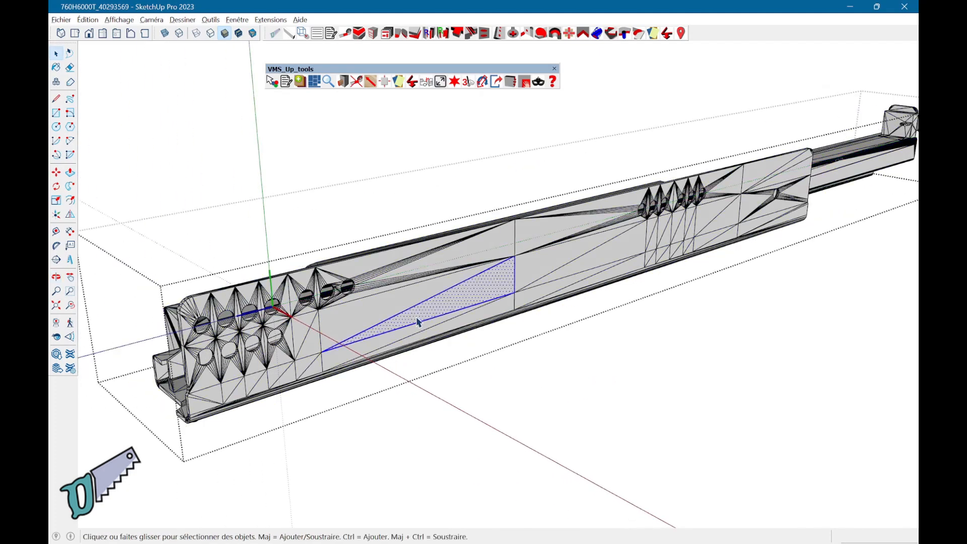
pyautogui.click(416, 322)
pyautogui.moveTo(269, 304); pyautogui.dragTo(562, 370, button='middle')
pyautogui.click(580, 412)
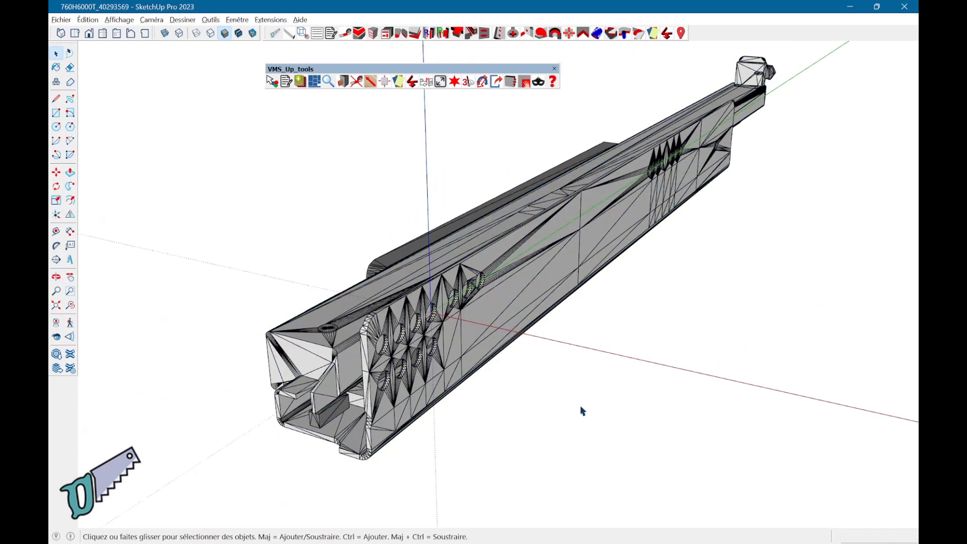
# Clean the superfluous edges from the drawer slide component with the part-cleaning tool.
pyautogui.click(544, 246)
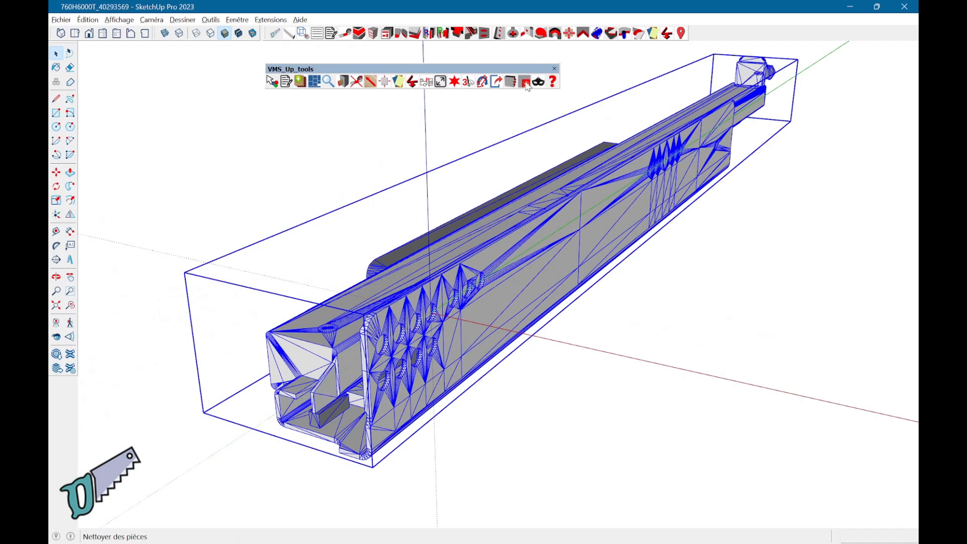
pyautogui.click(527, 84)
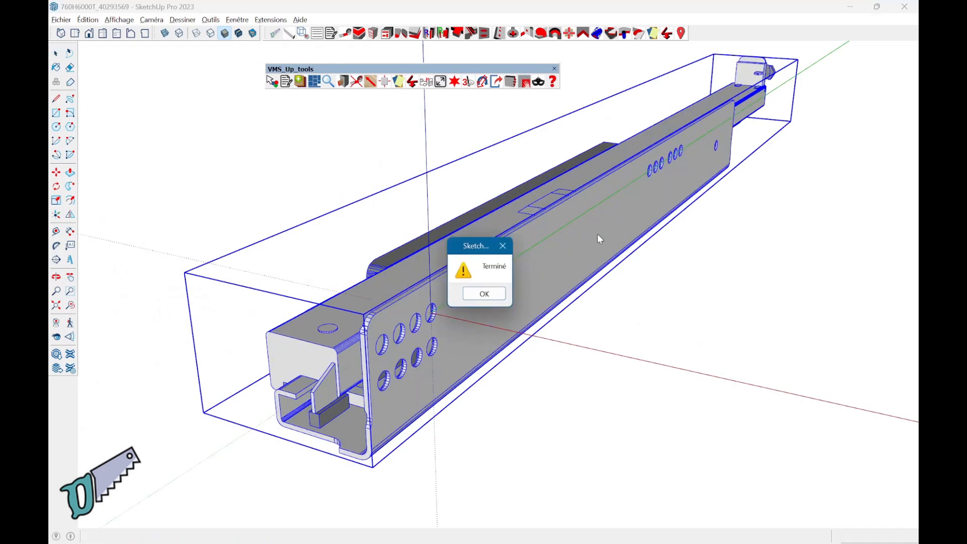
pyautogui.click(483, 296)
# Examine the cleaned drawer slide geometry by selecting all connected faces inside the component, and leave the component.
pyautogui.moveTo(520, 304); pyautogui.dragTo(425, 331, button='middle')
pyautogui.doubleClick(433, 277)
pyautogui.tripleClick(433, 277)
pyautogui.scroll(-2, 462, 415)
pyautogui.moveTo(464, 413); pyautogui.dragTo(512, 420, button='middle')
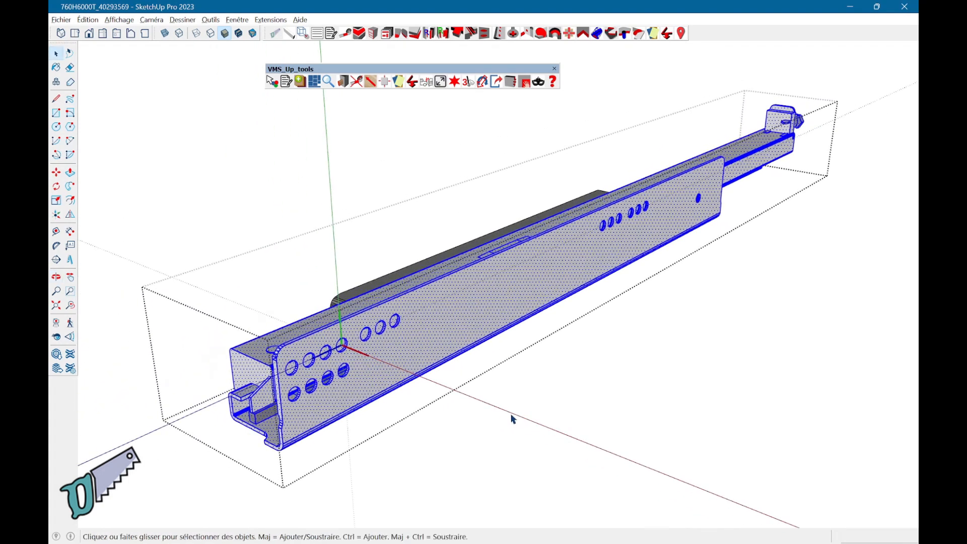
pyautogui.moveTo(513, 420); pyautogui.dragTo(488, 416, button='middle')
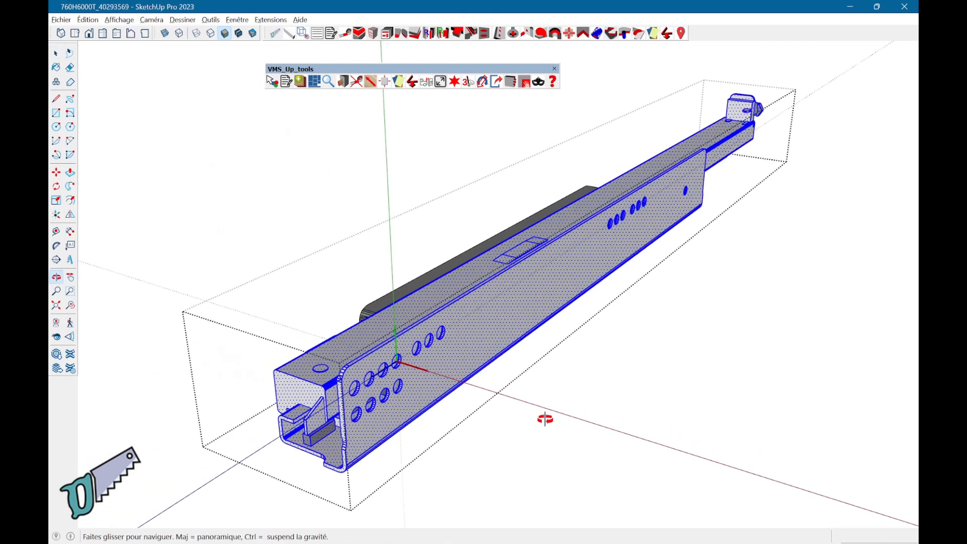
pyautogui.click(549, 427)
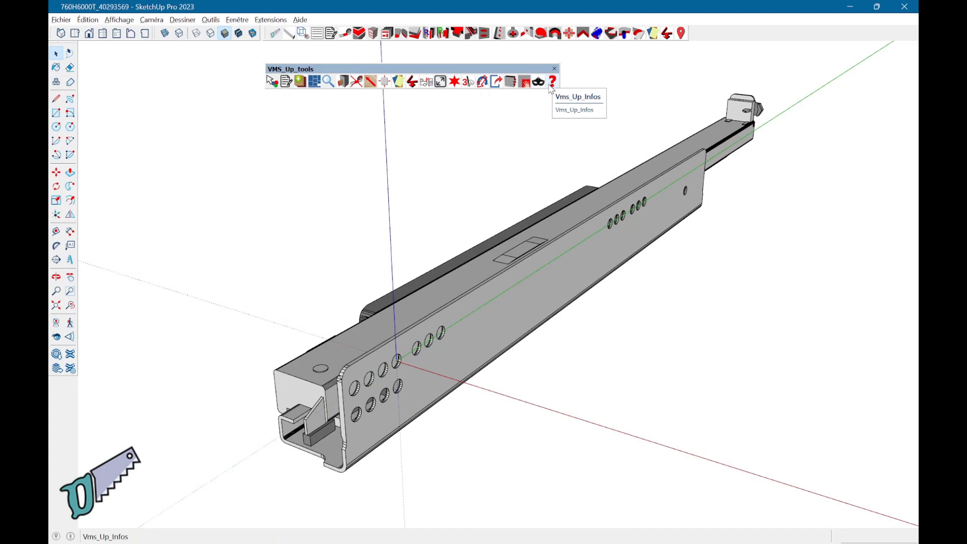
# Open the VMS_Up-Ajout-outil command for adding tools to the extension.
pyautogui.click(300, 19)
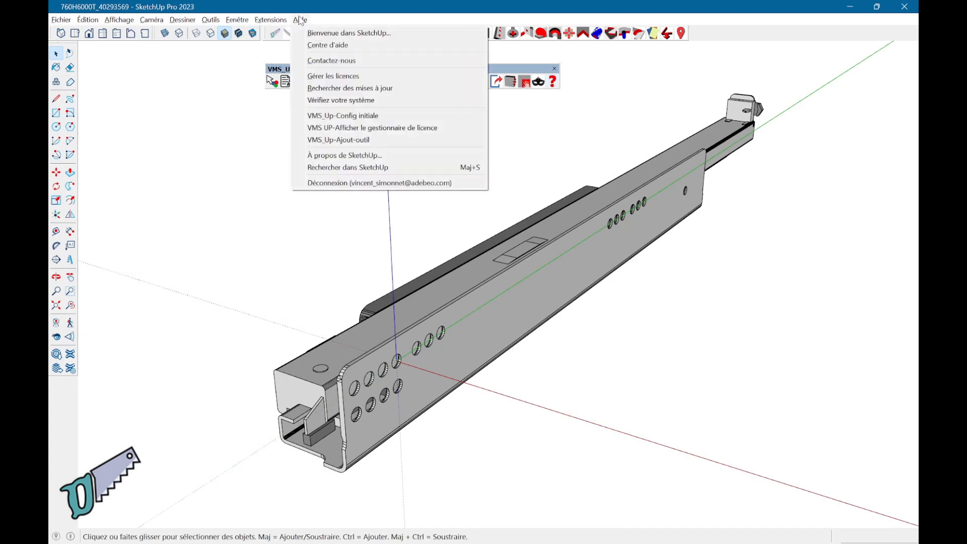
pyautogui.click(345, 142)
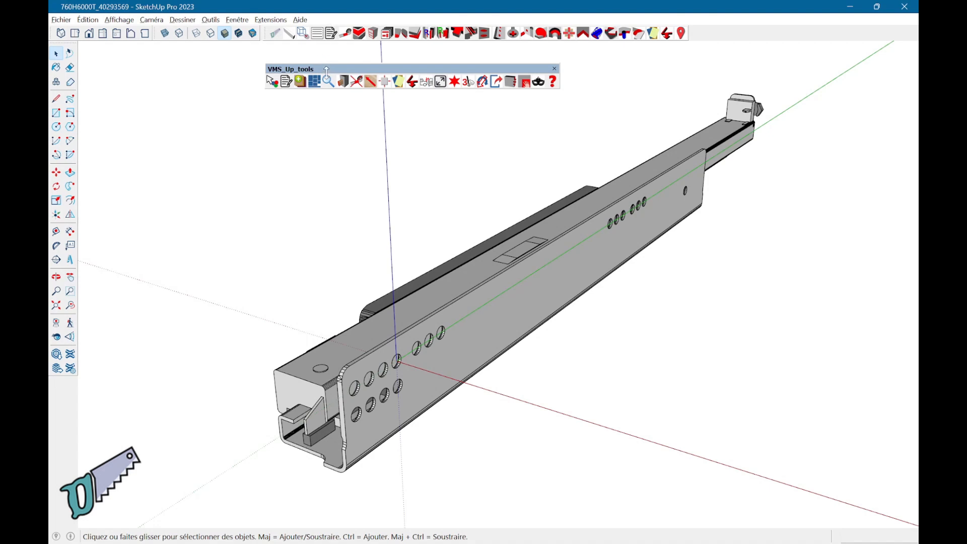
pyautogui.rightClick(461, 344)
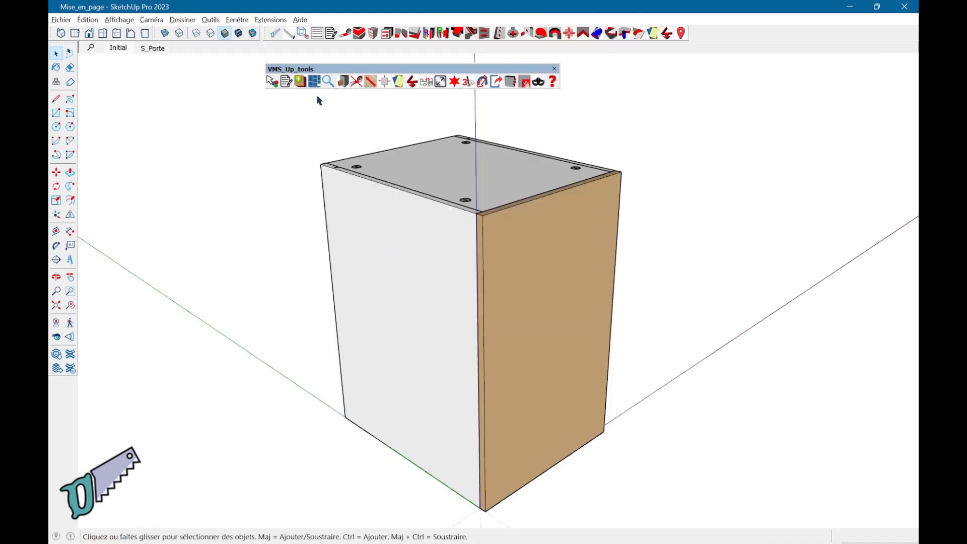
# Generate the cutting layout for Melamine_18,0 mm on 1220 x 2440 mm panels, with a 3 mm blade, no grain direction and guillotine cuts enabled.
pyautogui.click(314, 81)
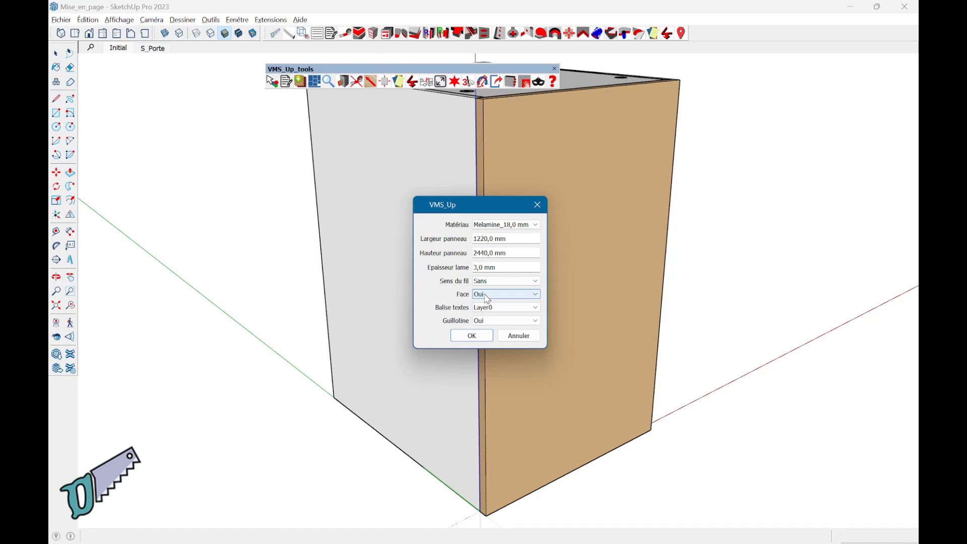
pyautogui.click(490, 321)
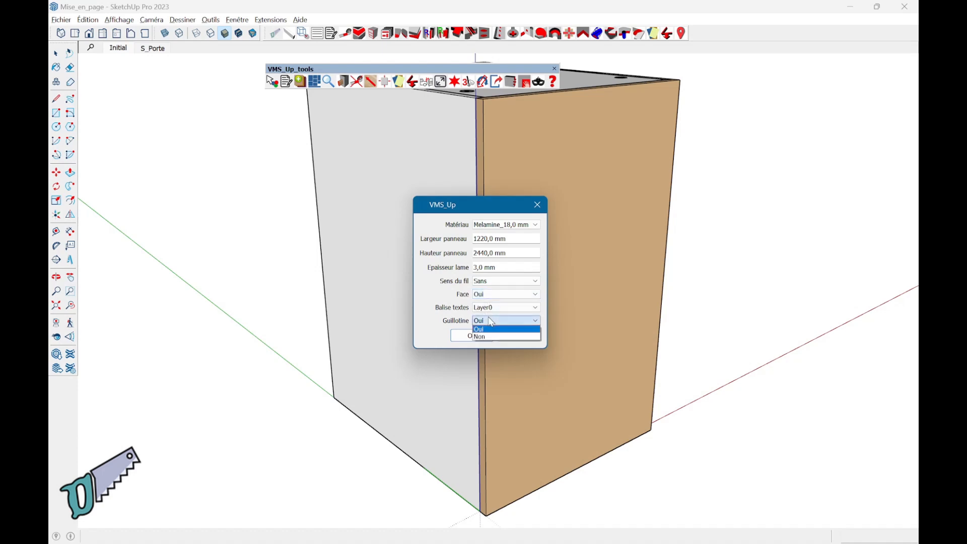
pyautogui.click(491, 321)
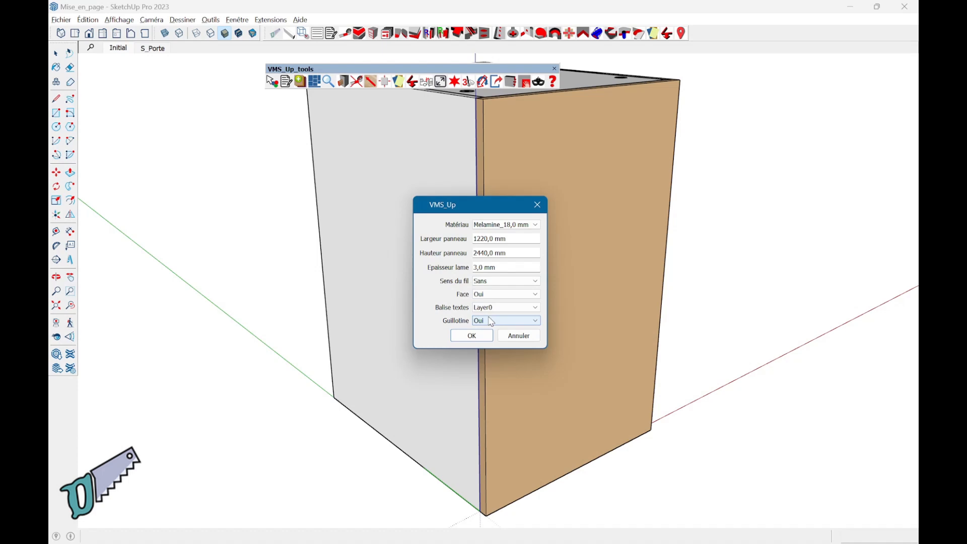
pyautogui.click(491, 321)
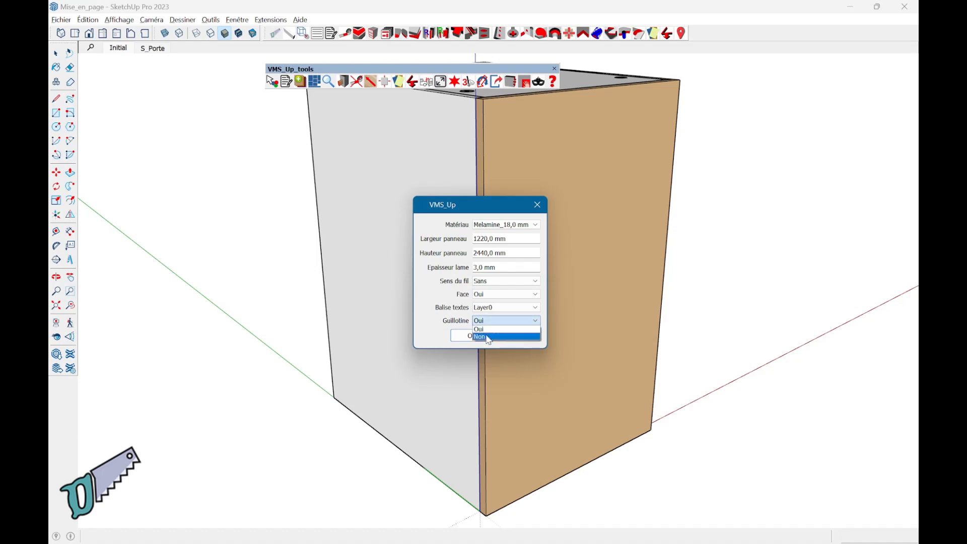
pyautogui.click(492, 325)
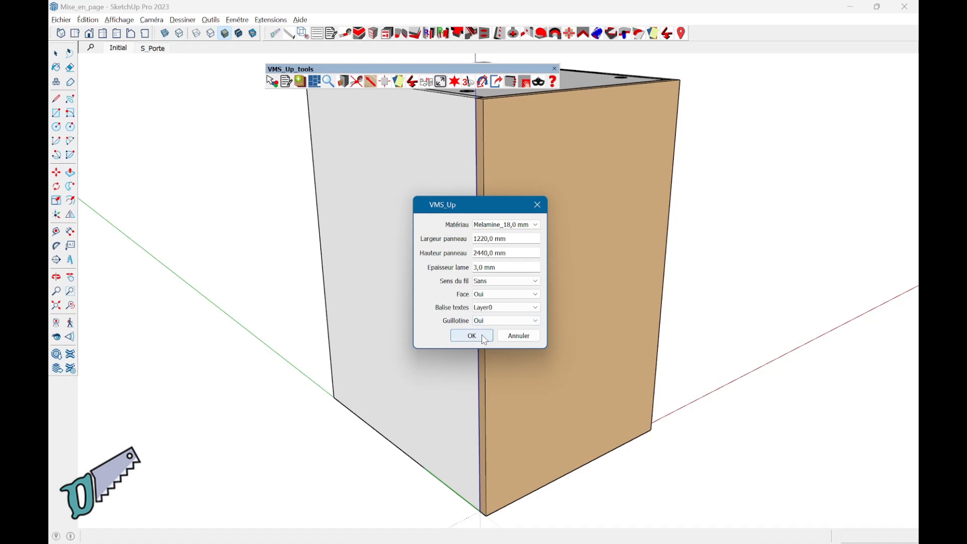
pyautogui.click(471, 336)
# Examine the part arrangement, drilled holes and grooves along the Melamine_18,0 mm panel cutting layout.
pyautogui.scroll(2, 432, 403)
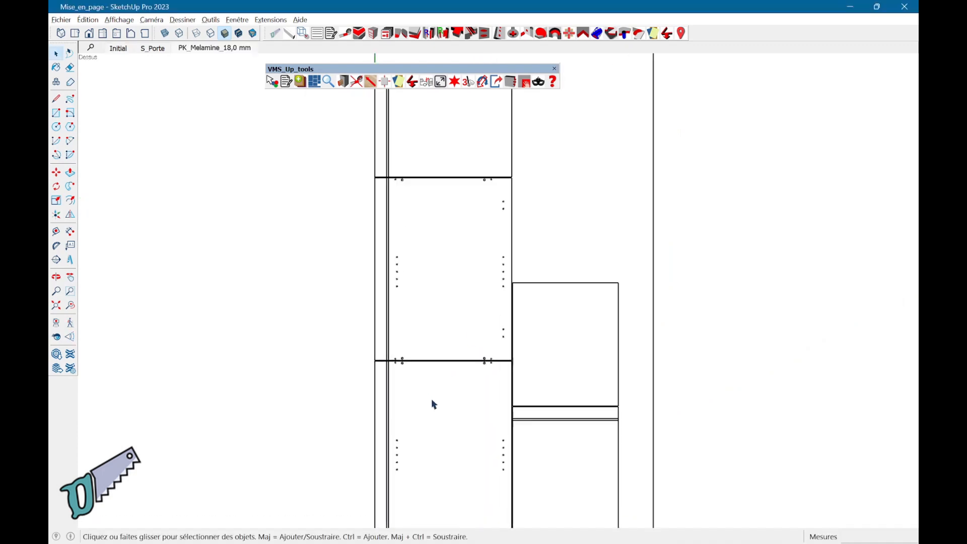
pyautogui.keyDown('shift'); pyautogui.moveTo(431, 367); pyautogui.dragTo(459, 234, button='middle'); pyautogui.keyUp('shift')
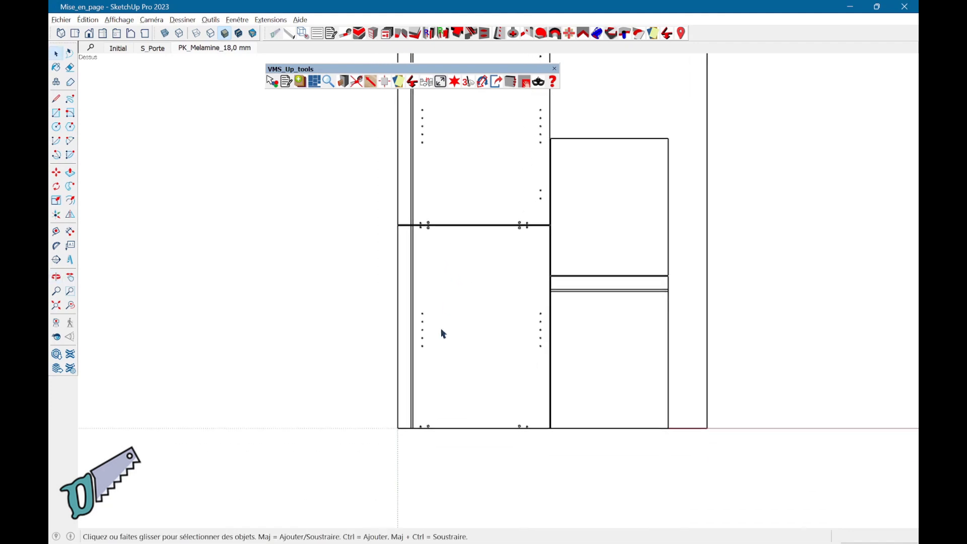
pyautogui.scroll(2, 442, 329)
pyautogui.keyDown('shift'); pyautogui.moveTo(464, 270); pyautogui.dragTo(445, 294, button='middle'); pyautogui.keyUp('shift')
pyautogui.scroll(4, 392, 383)
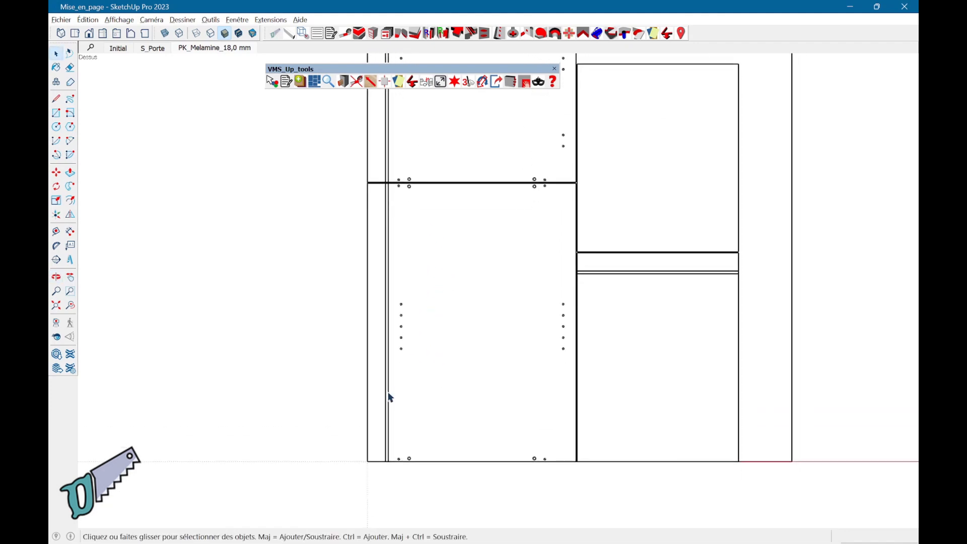
pyautogui.scroll(-4, 439, 322)
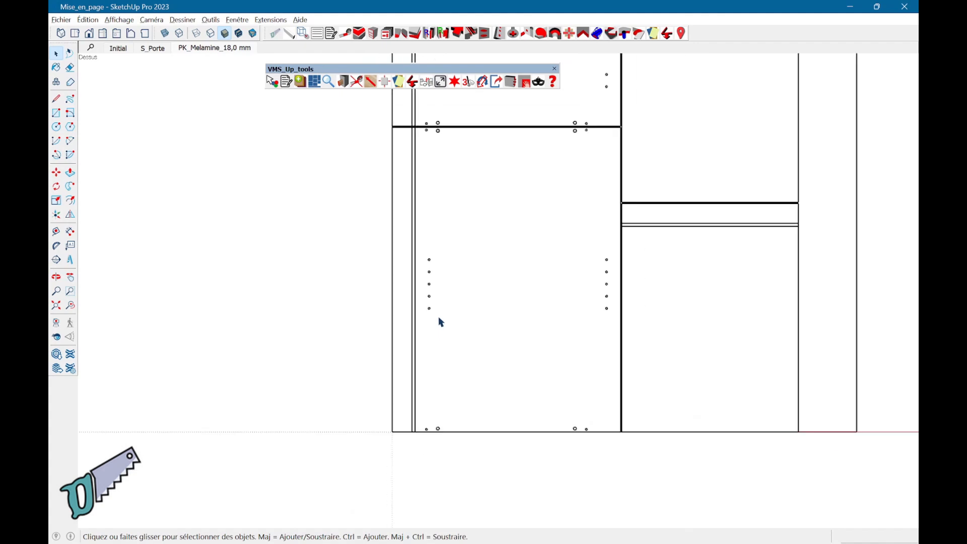
pyautogui.keyDown('shift'); pyautogui.moveTo(449, 307); pyautogui.dragTo(404, 391, button='middle'); pyautogui.keyUp('shift')
pyautogui.keyDown('shift'); pyautogui.moveTo(468, 285); pyautogui.dragTo(432, 388, button='middle'); pyautogui.keyUp('shift')
pyautogui.rightClick(432, 387)
pyautogui.click(431, 237)
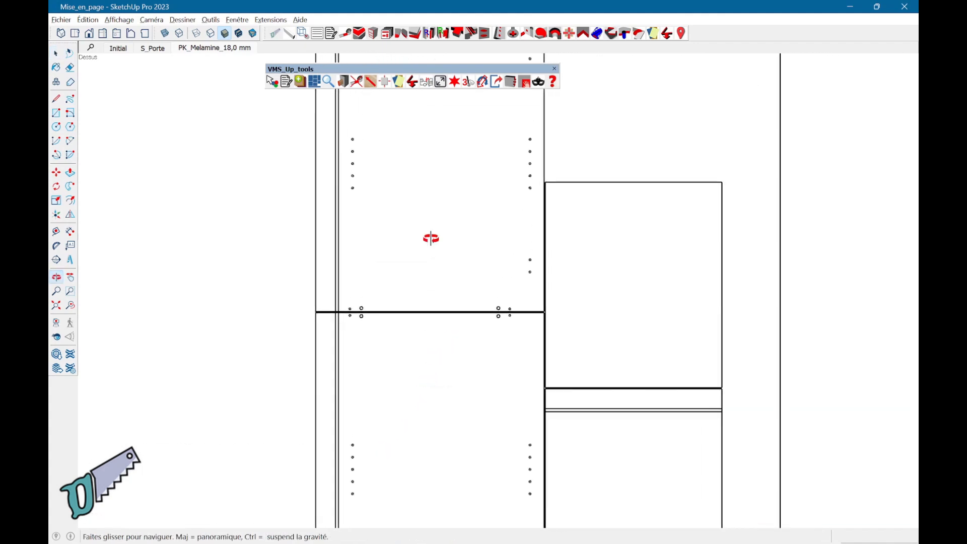
pyautogui.moveTo(432, 237)
pyautogui.keyDown('shift'); pyautogui.mouseDown(button='middle')
pyautogui.moveTo(395, 335)
pyautogui.moveTo(397, 453)
pyautogui.mouseUp(button='middle'); pyautogui.keyUp('shift')
pyautogui.moveTo(402, 236)
pyautogui.keyDown('shift'); pyautogui.mouseDown(button='middle')
pyautogui.moveTo(402, 292)
pyautogui.moveTo(438, 176)
pyautogui.mouseUp(button='middle'); pyautogui.keyUp('shift')
pyautogui.keyDown('shift'); pyautogui.moveTo(433, 339); pyautogui.dragTo(459, 239, button='middle'); pyautogui.keyUp('shift')
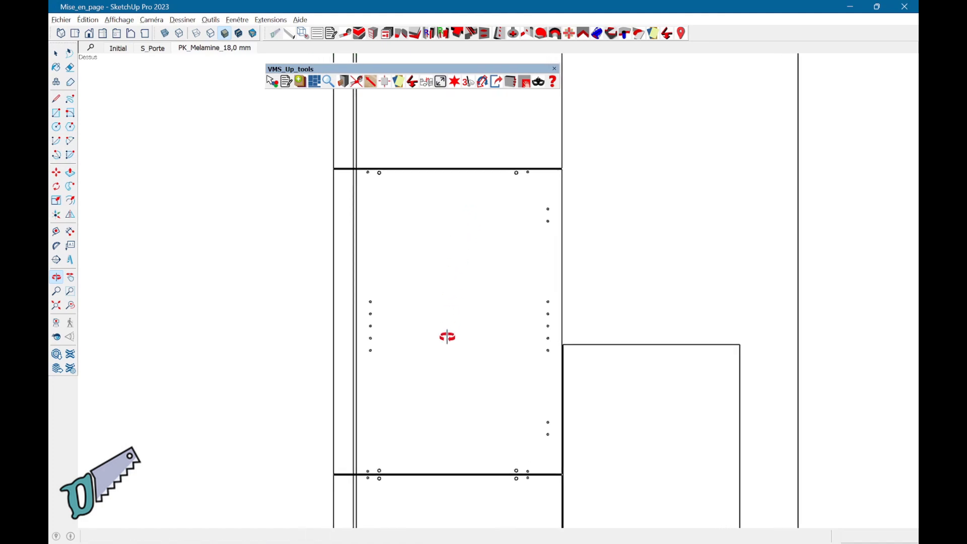
pyautogui.keyDown('shift'); pyautogui.moveTo(438, 352); pyautogui.dragTo(467, 250, button='middle'); pyautogui.keyUp('shift')
pyautogui.scroll(-1, 464, 254)
pyautogui.scroll(-2, 461, 260)
# Return to the Initial scene and inspect the cabinet from its front and top.
pyautogui.click(119, 50)
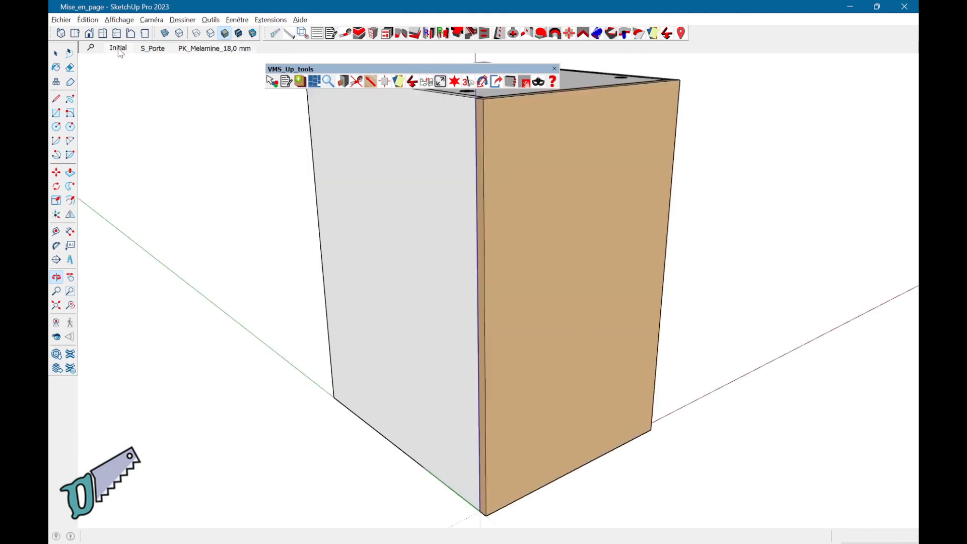
pyautogui.moveTo(481, 267); pyautogui.dragTo(639, 273)
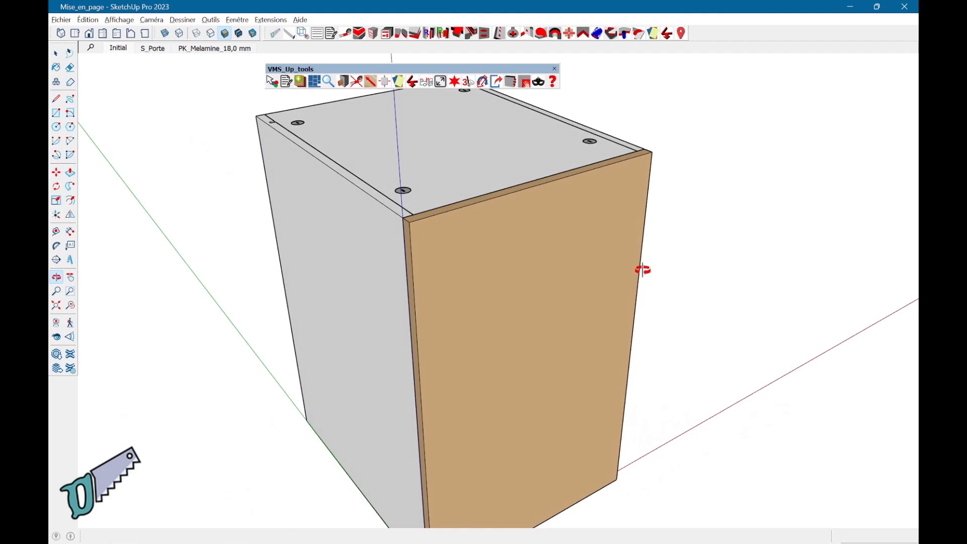